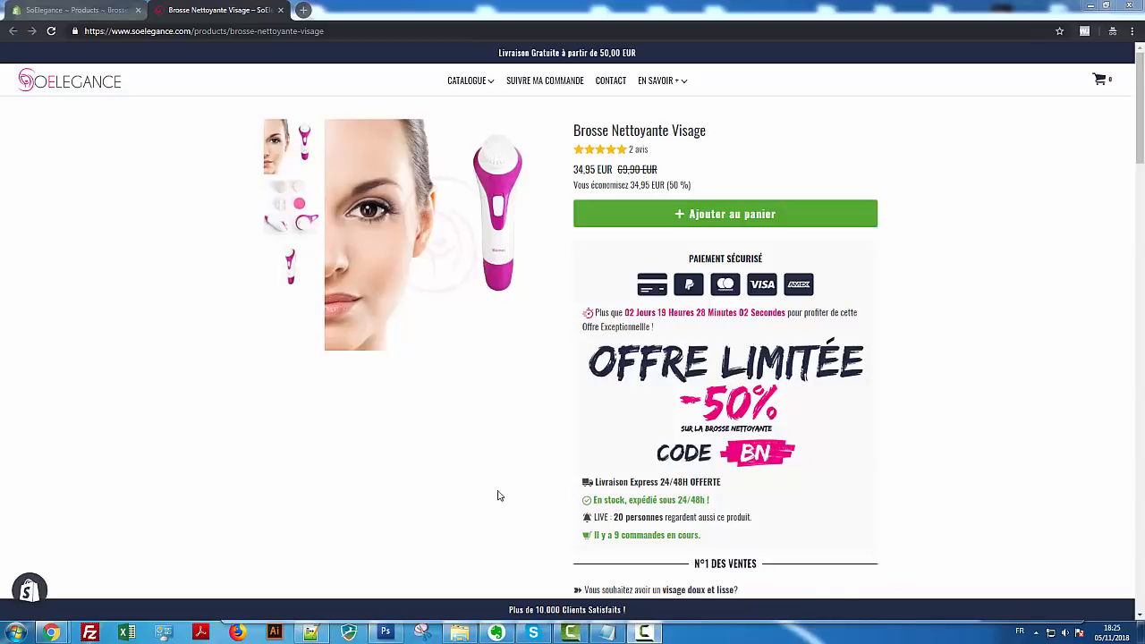
# Examine the description text and images on the Brosse Nettoyante Visage product page of the online store
pyautogui.scroll(-3, 463, 470)
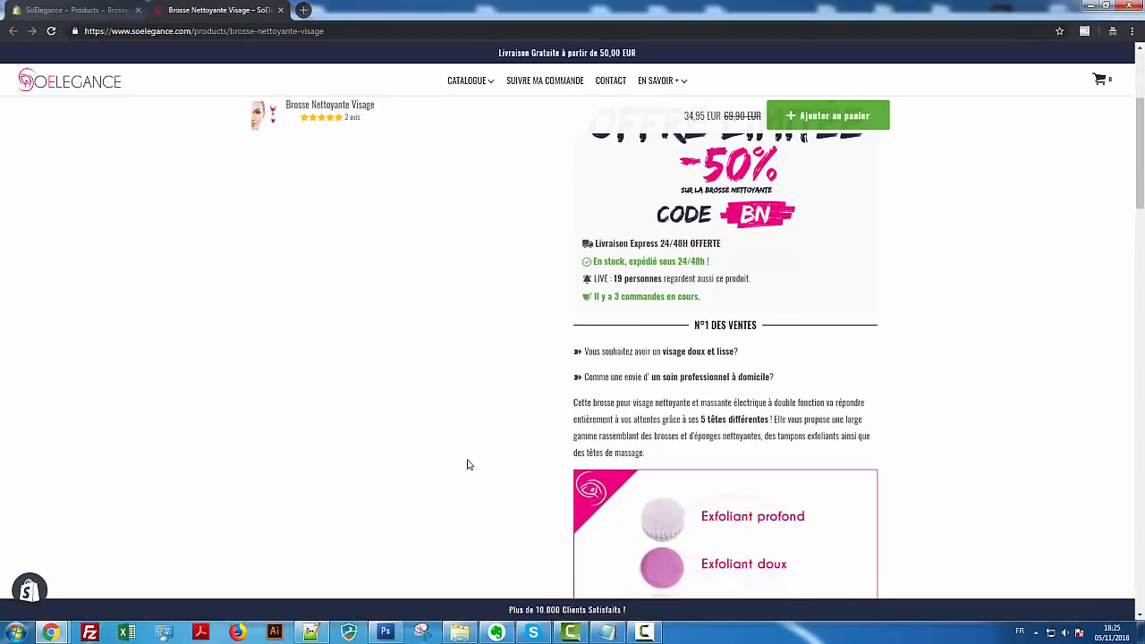
pyautogui.scroll(-1, 469, 463)
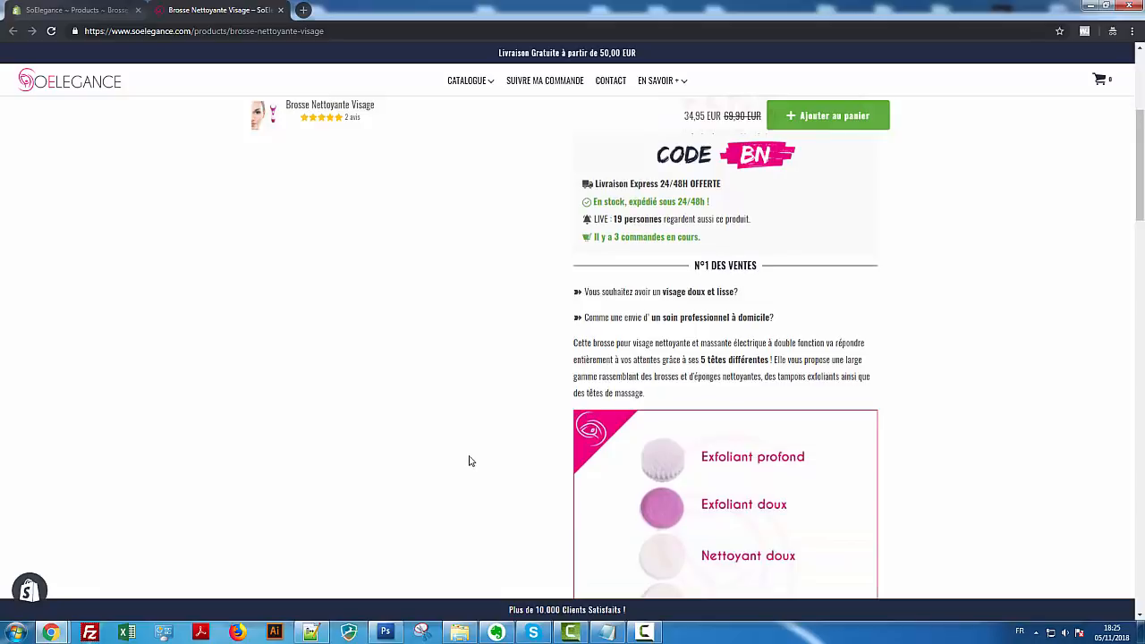
pyautogui.scroll(-3, 469, 463)
pyautogui.scroll(-4, 469, 461)
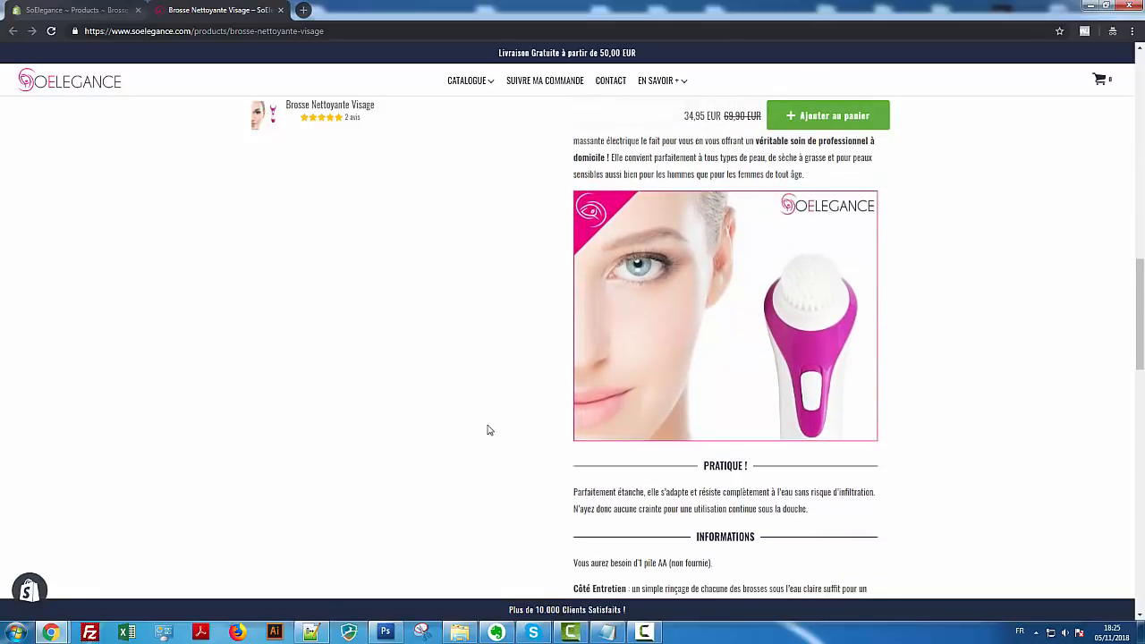
pyautogui.scroll(6, 490, 430)
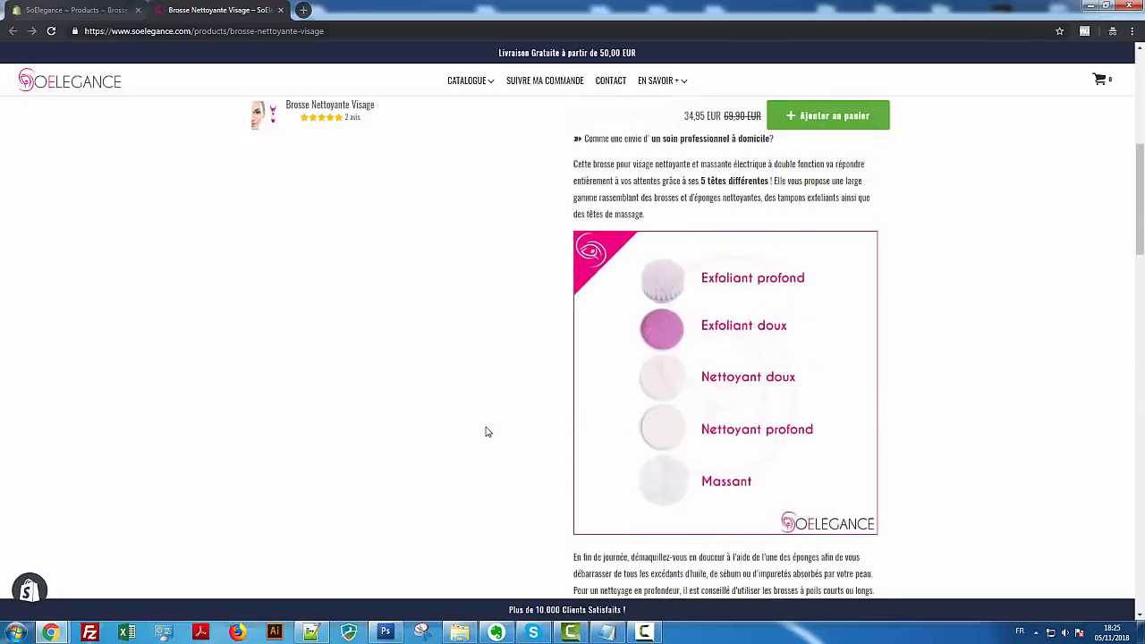
pyautogui.scroll(-1, 488, 432)
pyautogui.scroll(-2, 488, 432)
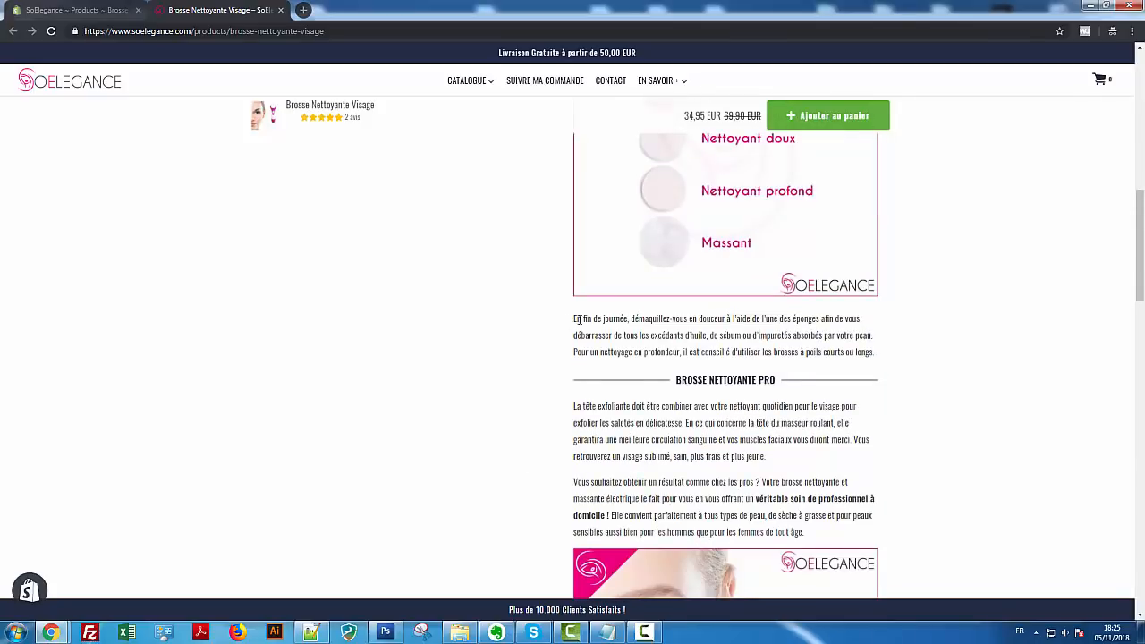
pyautogui.moveTo(573, 320); pyautogui.dragTo(850, 441)
pyautogui.click(843, 536)
pyautogui.moveTo(803, 532); pyautogui.dragTo(567, 407)
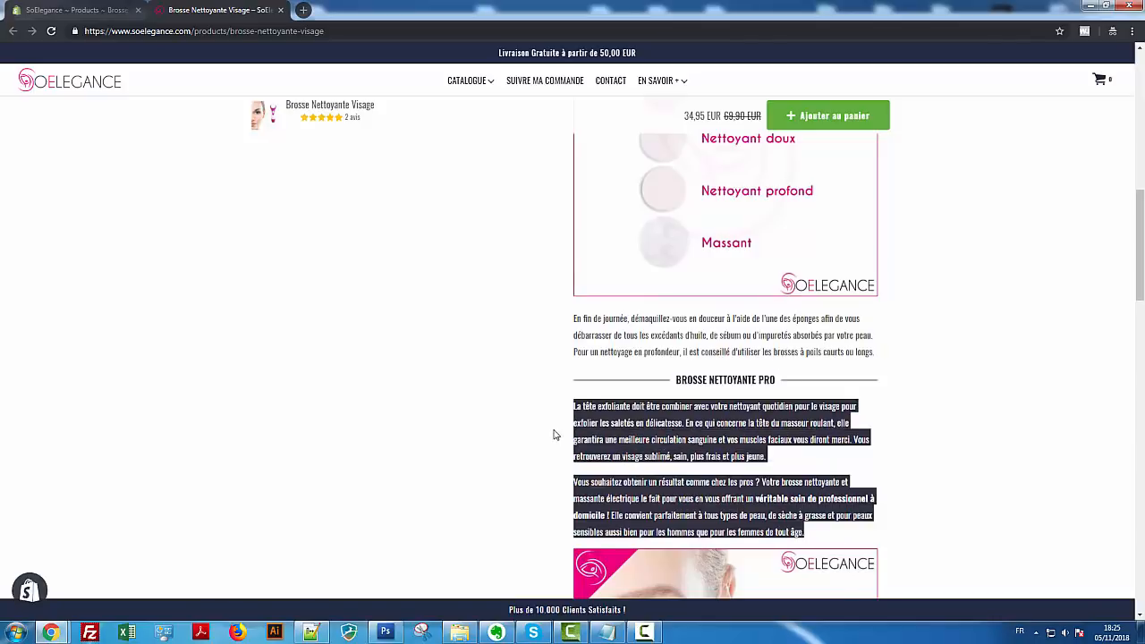
pyautogui.scroll(2, 554, 435)
pyautogui.scroll(4, 554, 435)
pyautogui.scroll(-5, 567, 417)
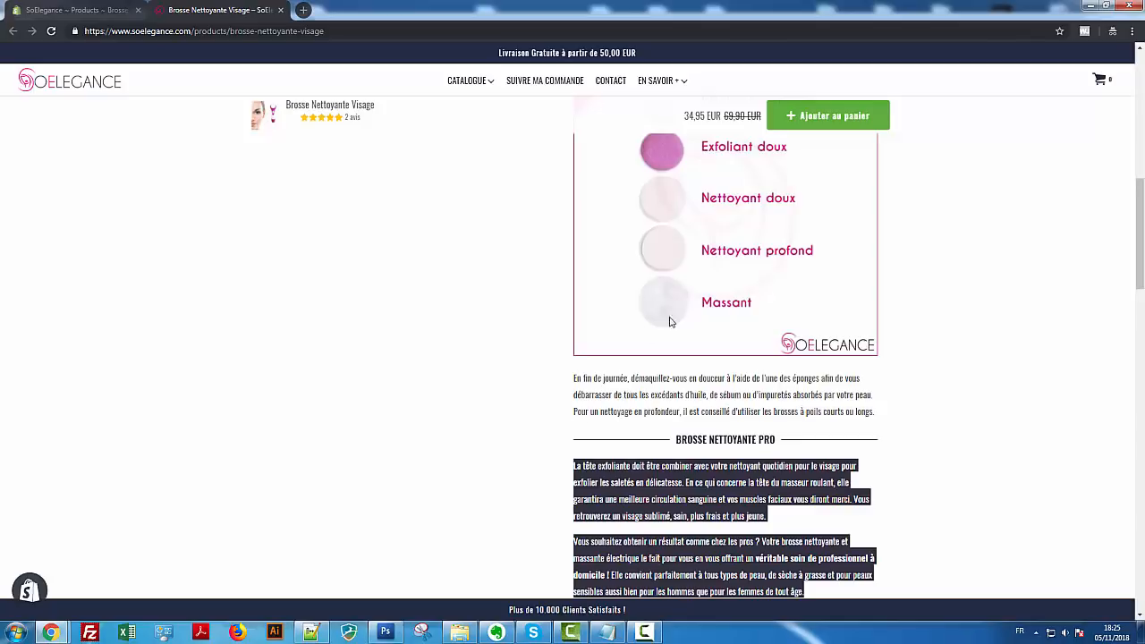
pyautogui.scroll(10, 670, 320)
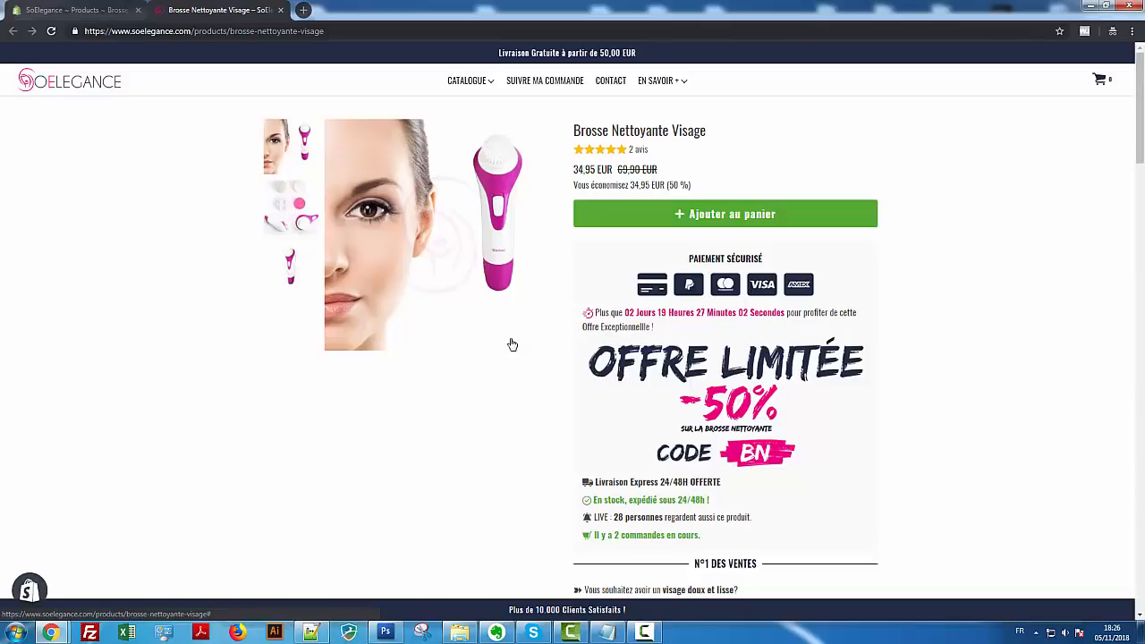
# Switch to the product's Shopify admin page and look at the image insertion and file upload options for its description
pyautogui.click(76, 10)
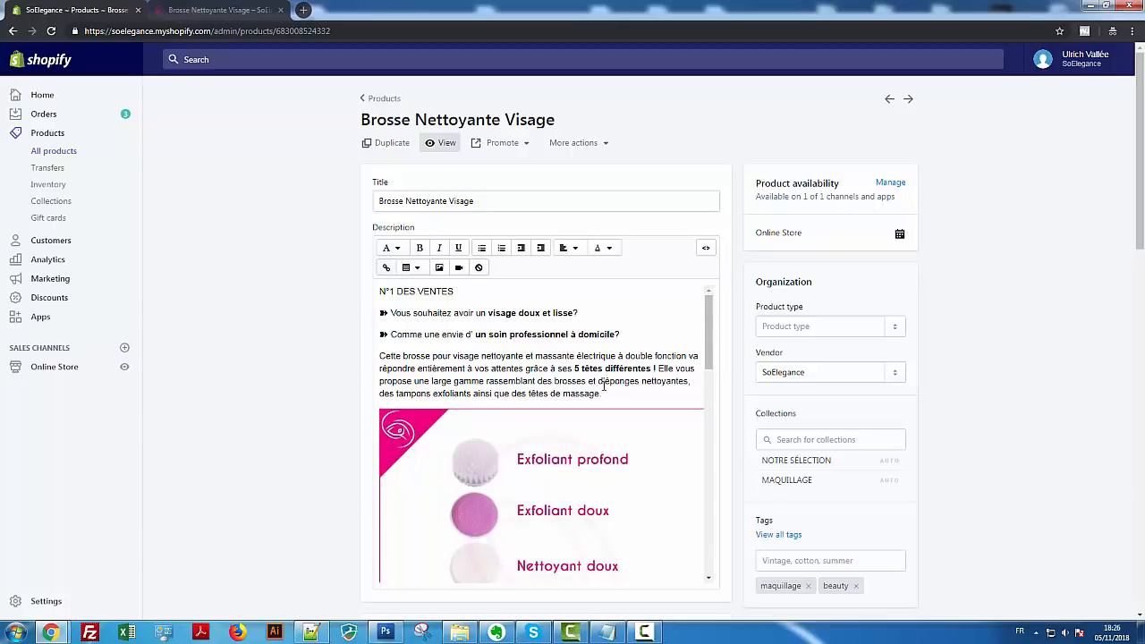
pyautogui.click(438, 269)
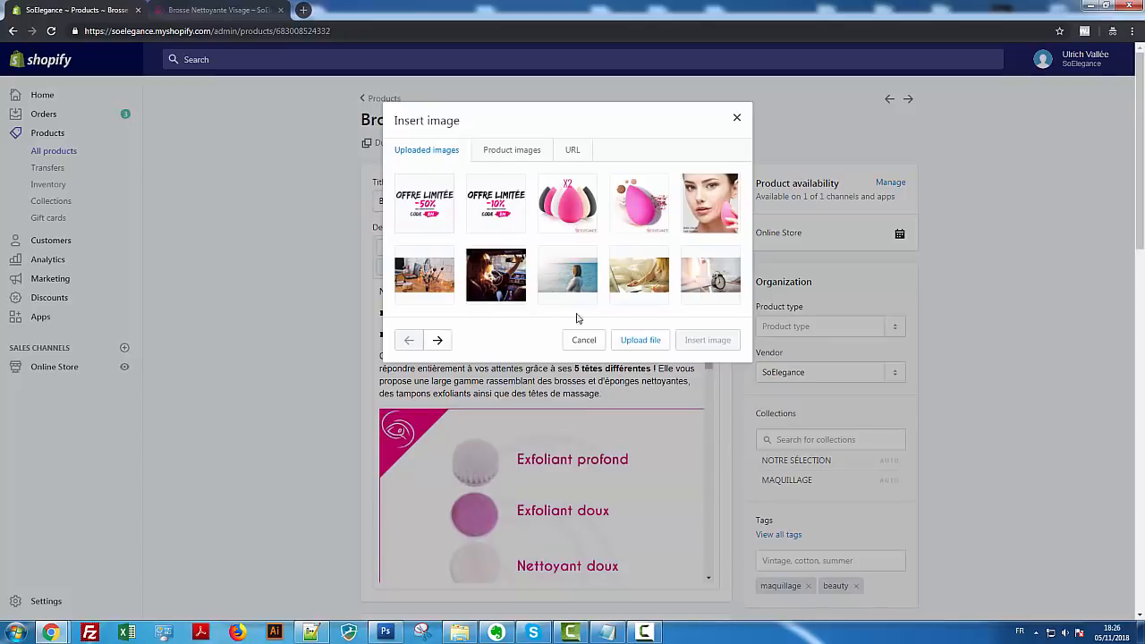
pyautogui.click(634, 339)
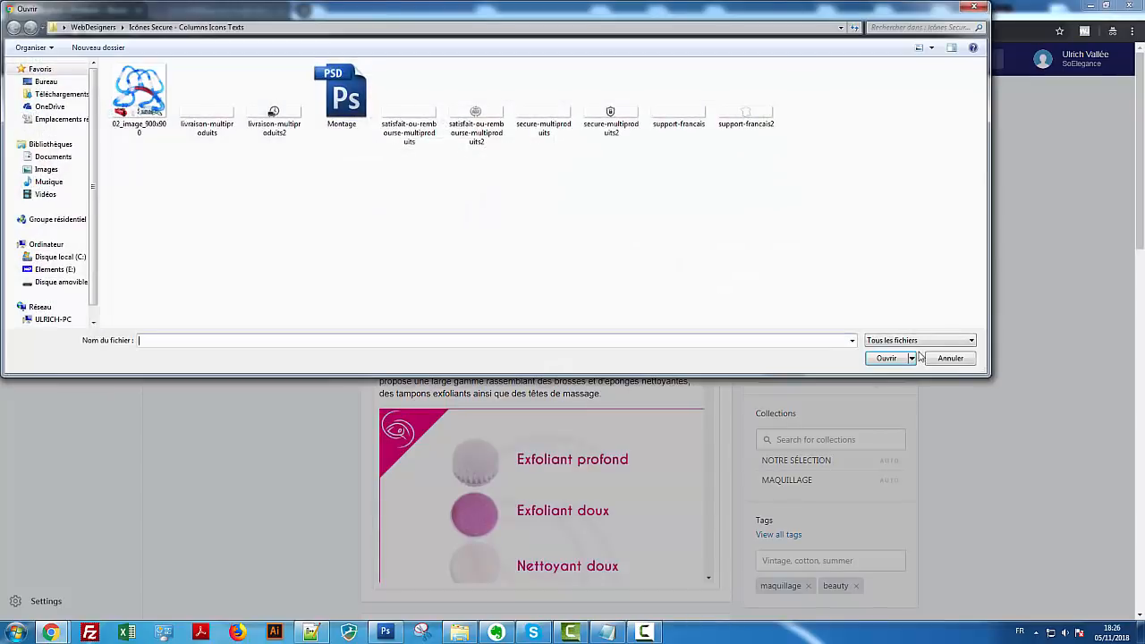
pyautogui.click(954, 360)
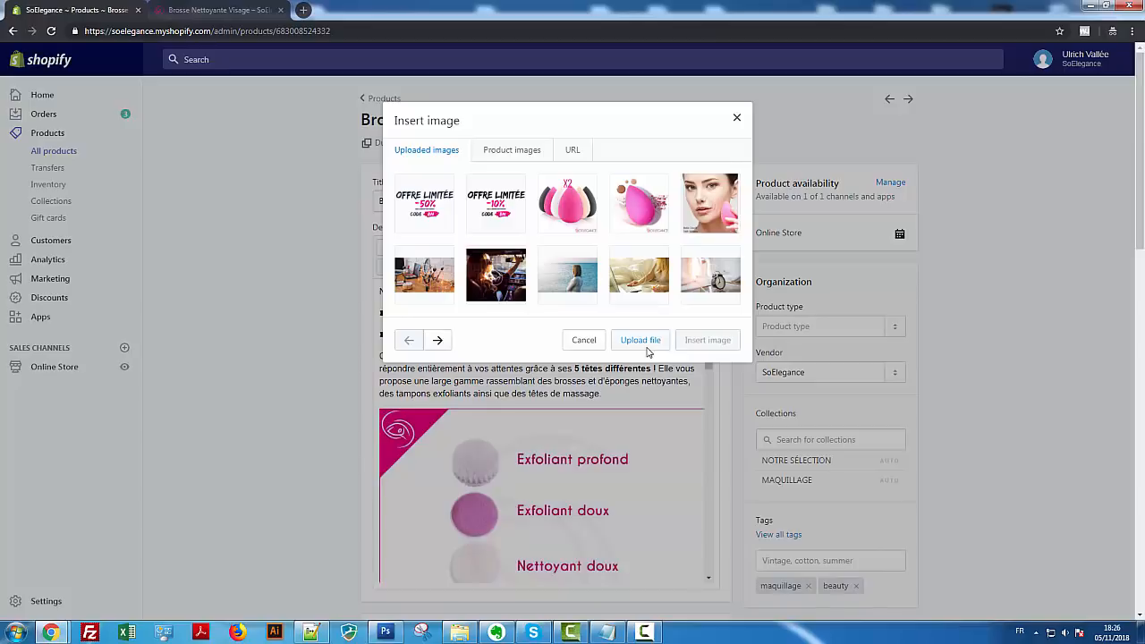
pyautogui.click(585, 340)
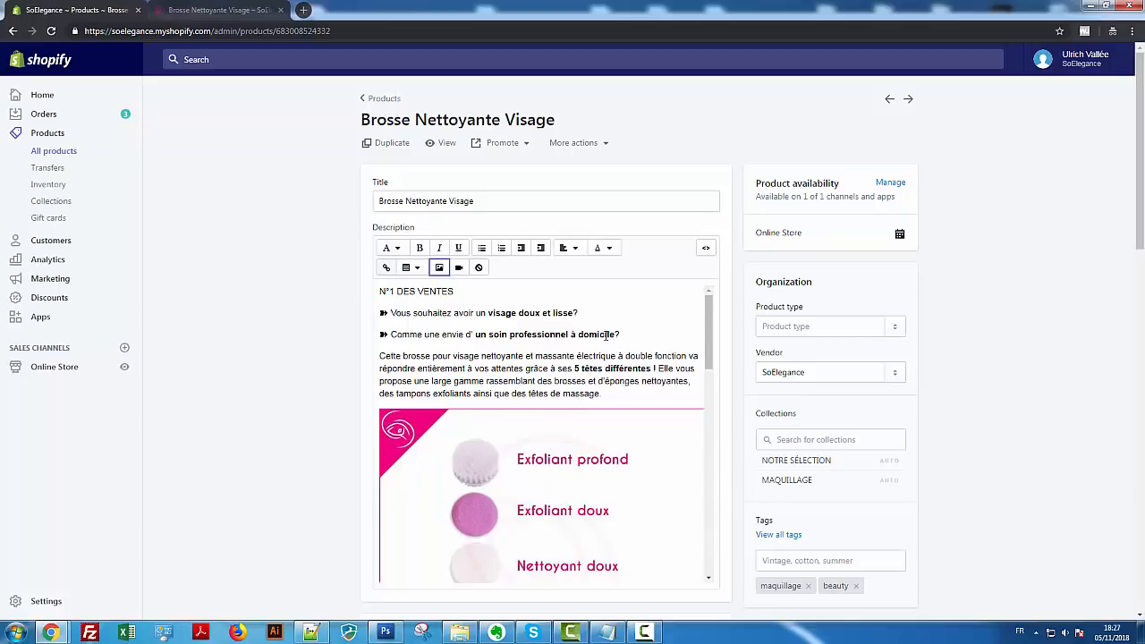
# Show the description's HTML code and copy the img tag of clean-brush-4.jpg
pyautogui.click(705, 250)
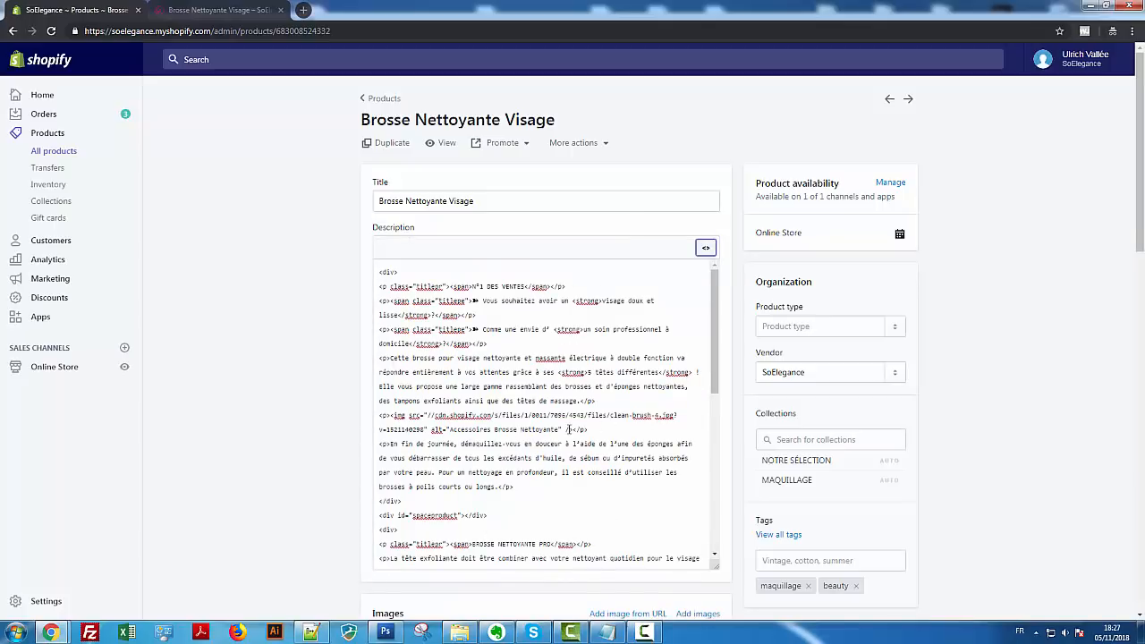
pyautogui.moveTo(574, 430); pyautogui.dragTo(392, 417)
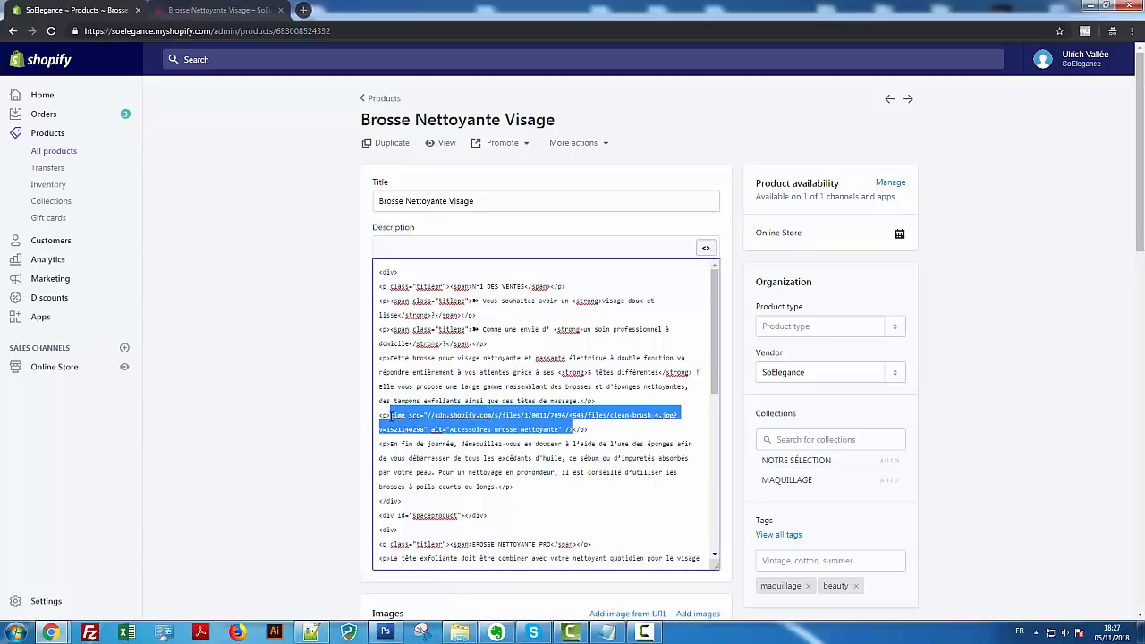
pyautogui.rightClick(422, 415)
pyautogui.click(453, 439)
# Switch to Notepad++ and paste the copied img tag on line 4, below the lazyload template tag
pyautogui.click(324, 634)
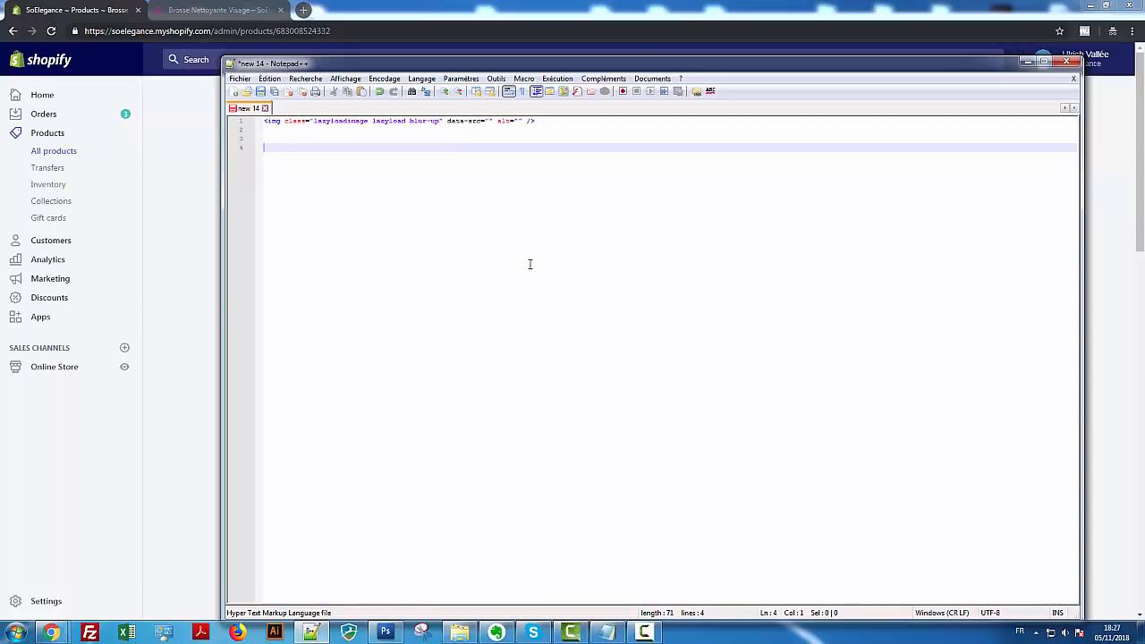
pyautogui.click(354, 79)
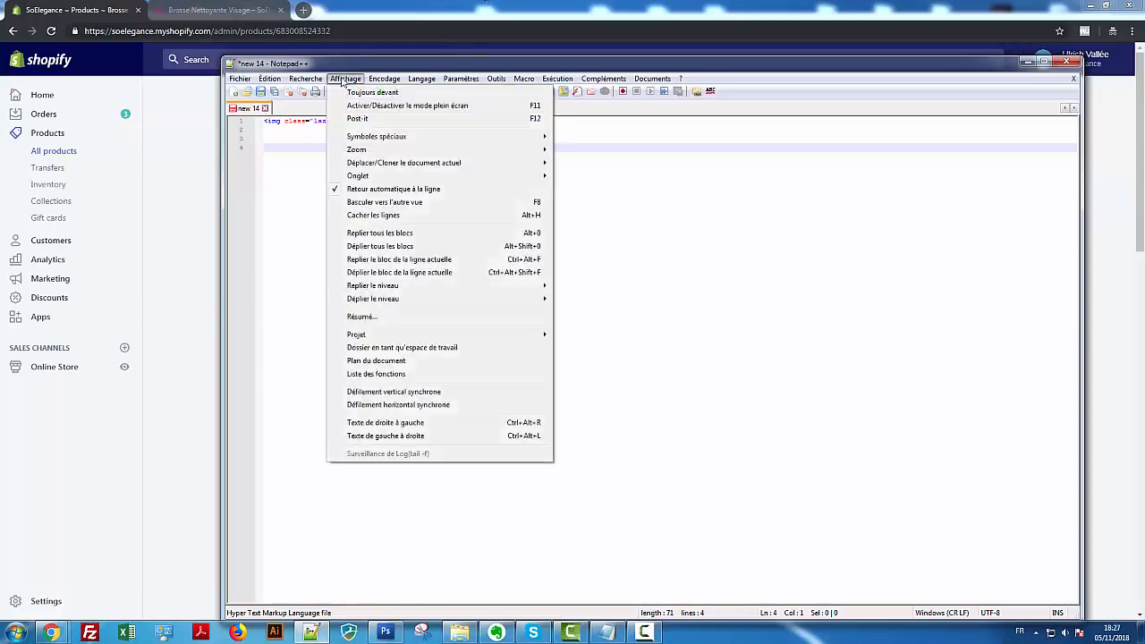
pyautogui.click(422, 79)
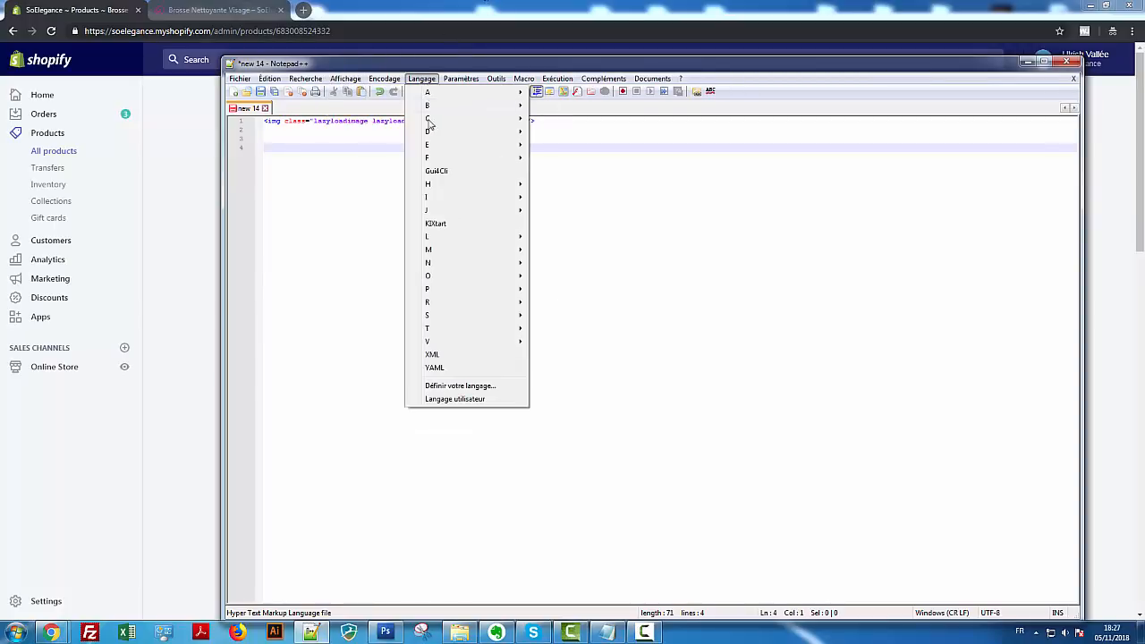
pyautogui.click(648, 203)
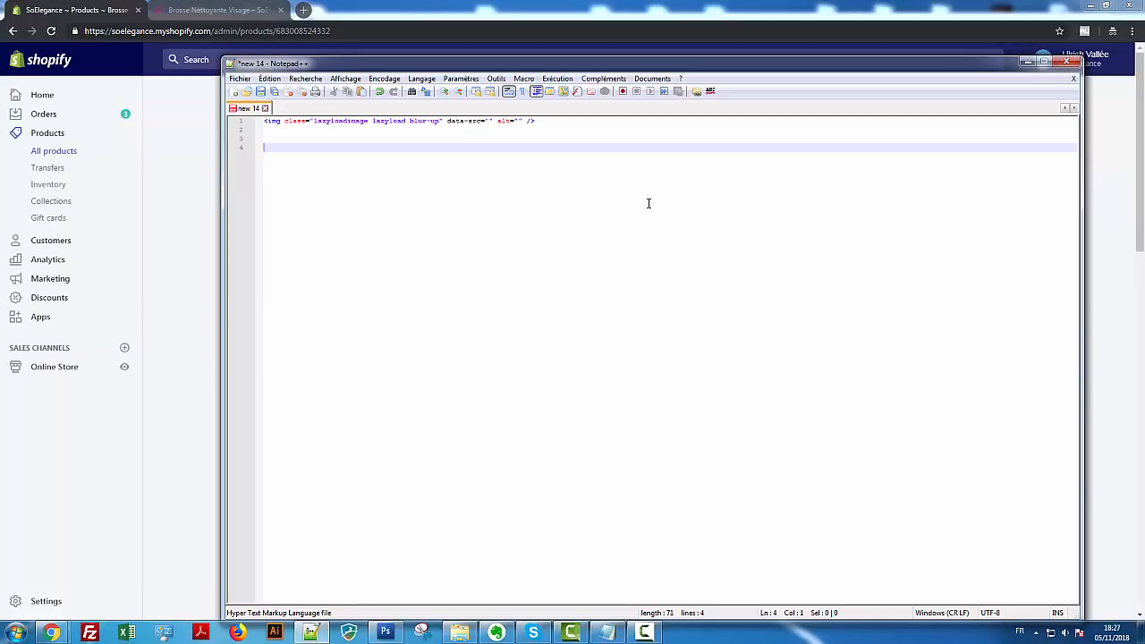
pyautogui.hotkey('ctrl', 'v')
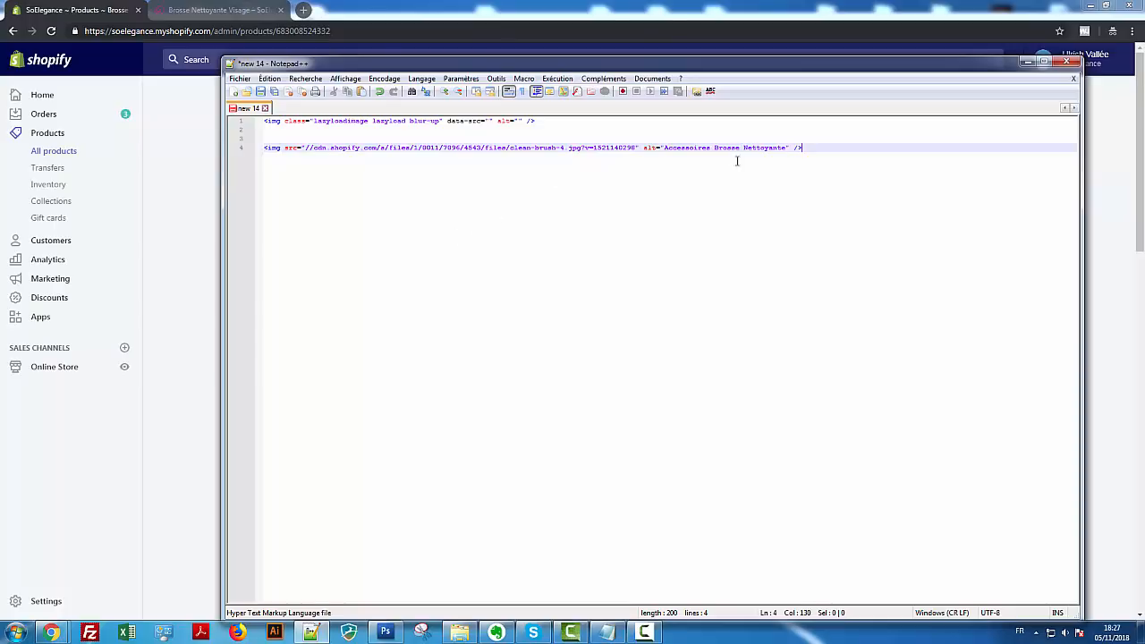
# Examine the alt text and src attribute of the pasted img tag against the lazyload template on line 1
pyautogui.moveTo(789, 149); pyautogui.dragTo(804, 148)
pyautogui.moveTo(669, 156); pyautogui.dragTo(648, 153)
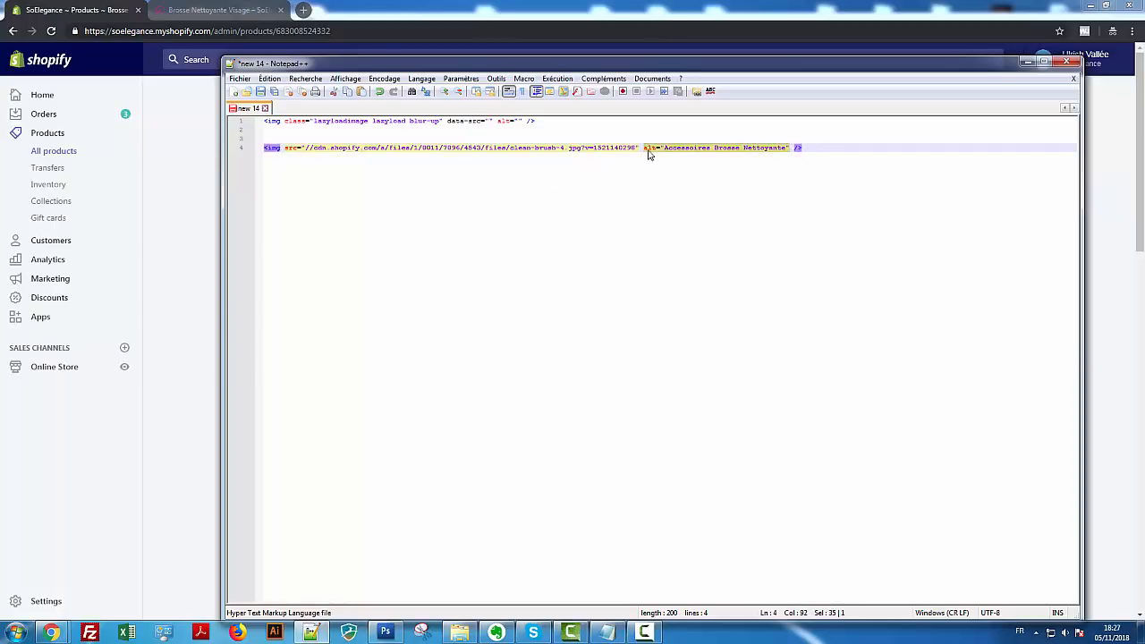
pyautogui.click(684, 160)
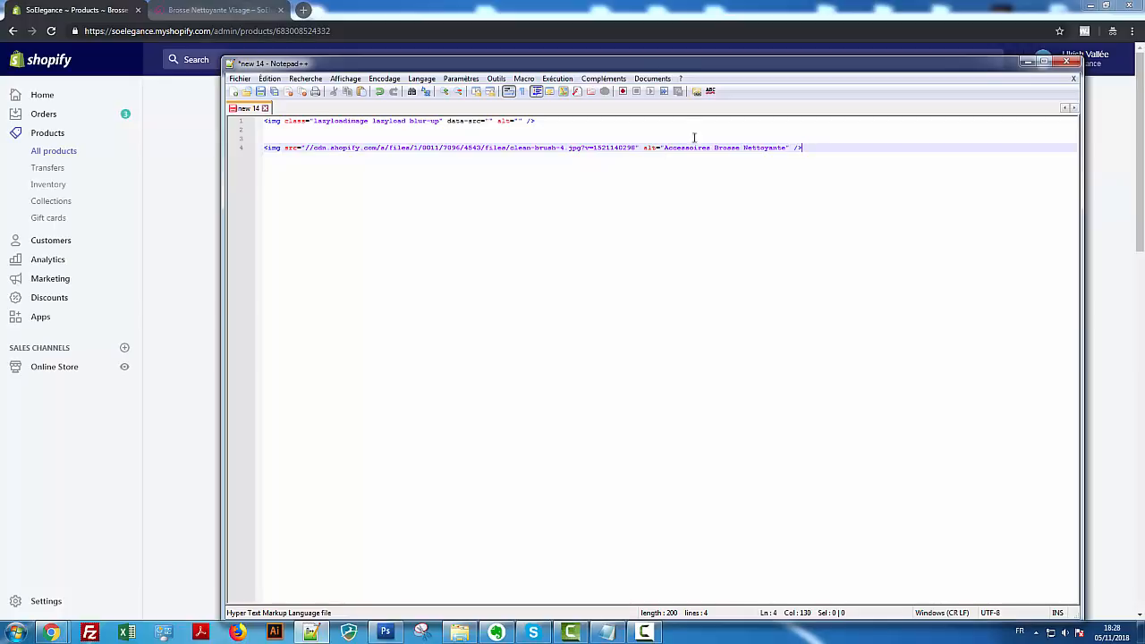
pyautogui.moveTo(787, 148); pyautogui.dragTo(664, 148)
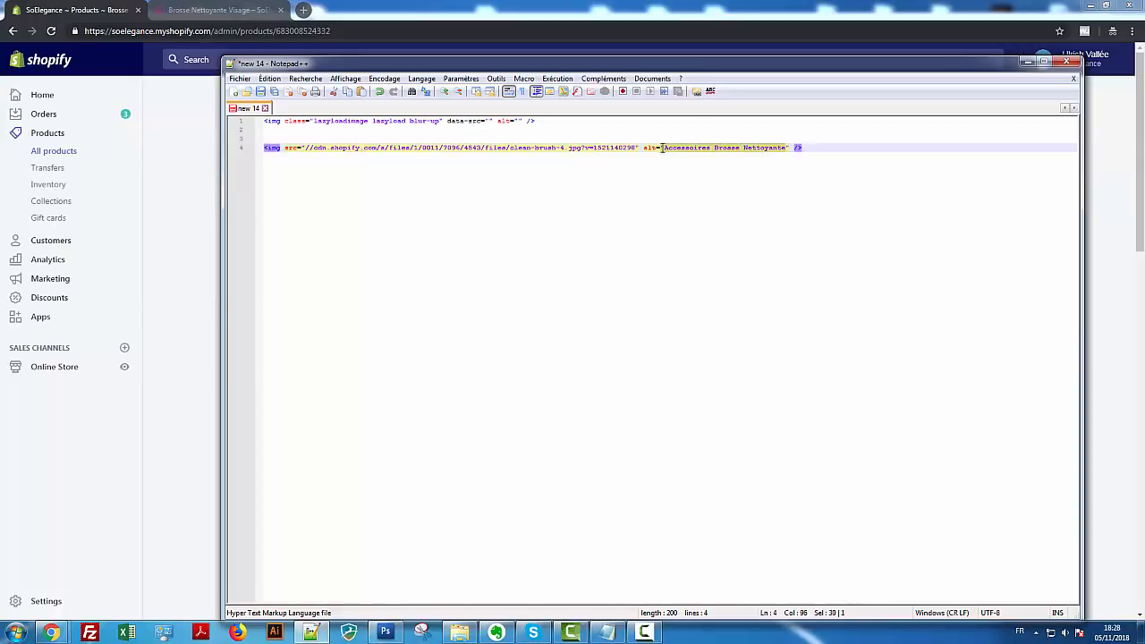
pyautogui.click(622, 215)
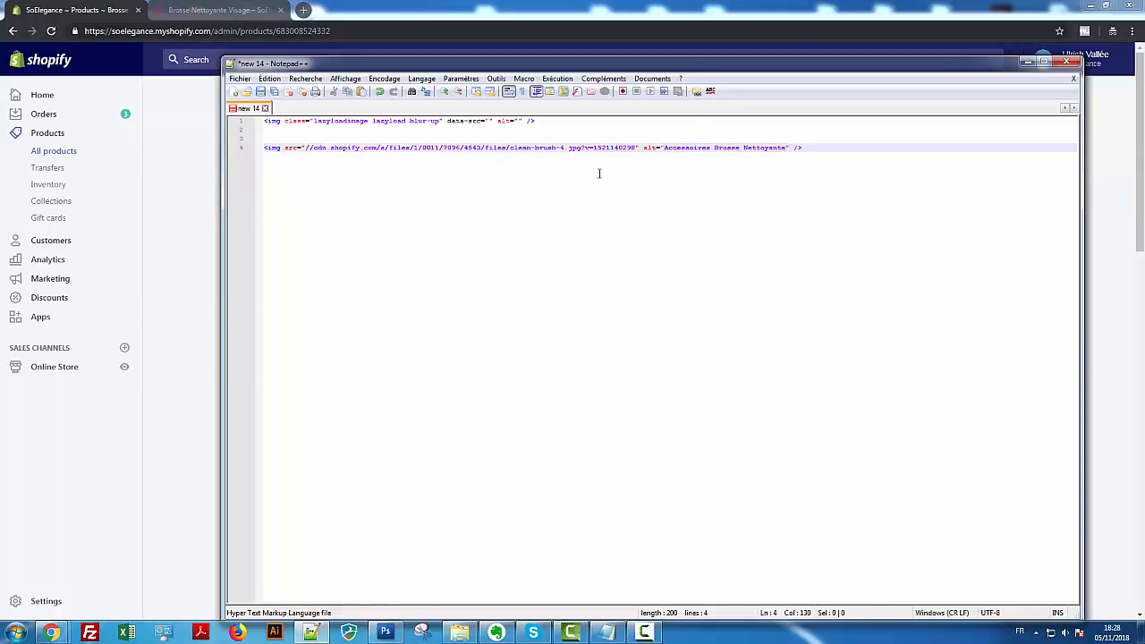
pyautogui.click(301, 148)
pyautogui.click(282, 148)
pyautogui.click(301, 132)
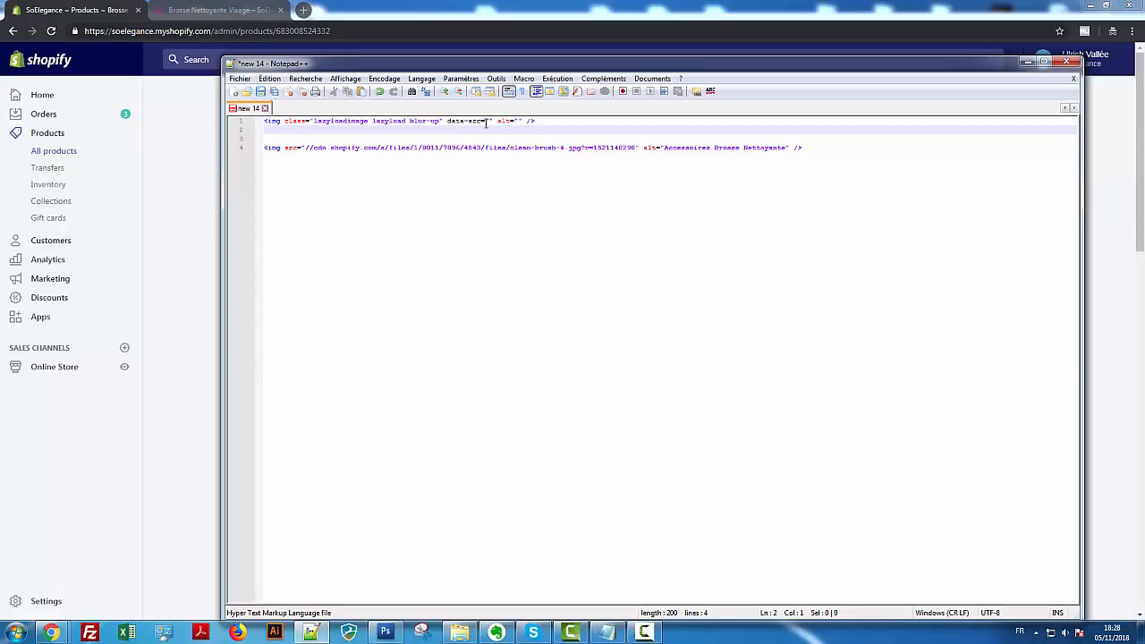
# Replace src in the line 4 tag with class="lazyloadimage lazyload blur-up" data-src copied from the template, leaving a single equals sign
pyautogui.click(487, 121)
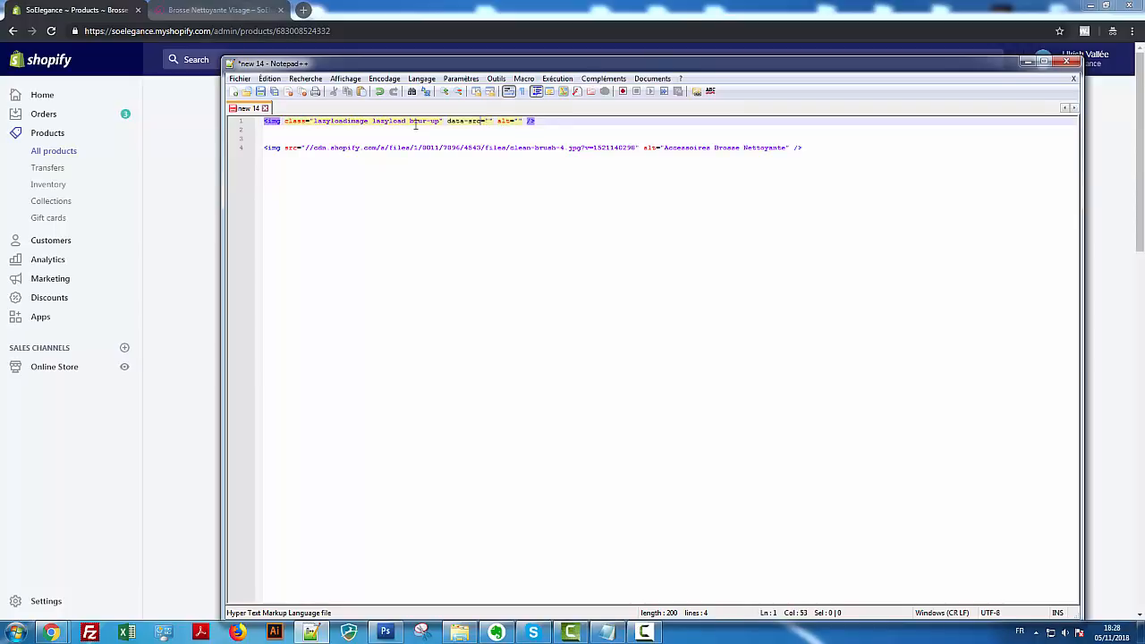
pyautogui.moveTo(285, 122); pyautogui.dragTo(486, 121)
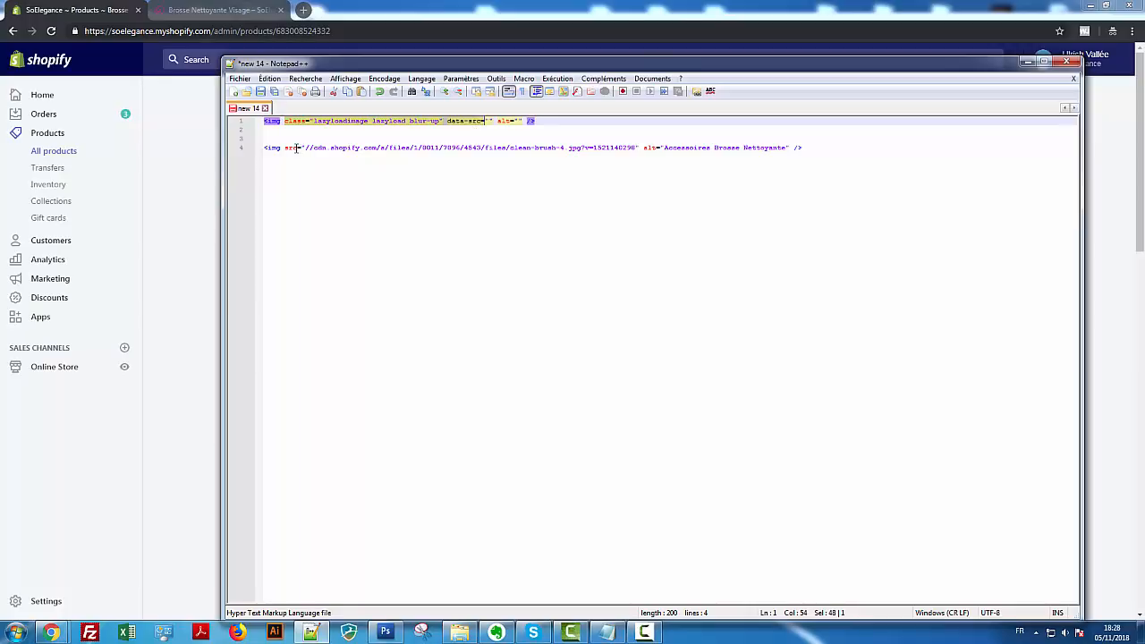
pyautogui.moveTo(299, 149); pyautogui.dragTo(286, 149)
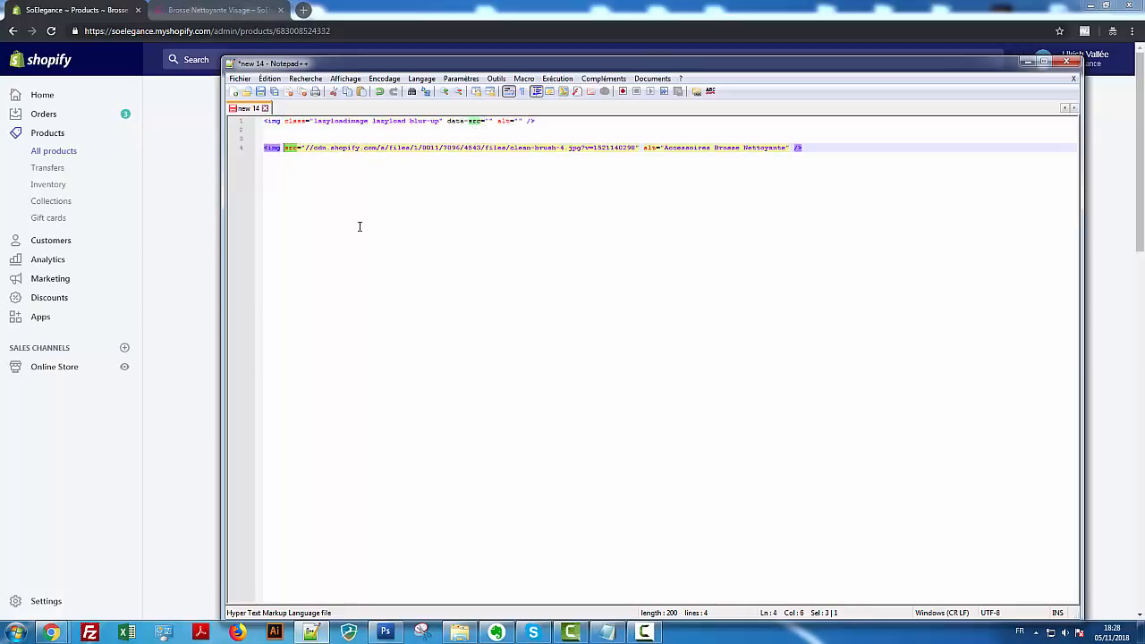
pyautogui.hotkey('ctrl', 'v')
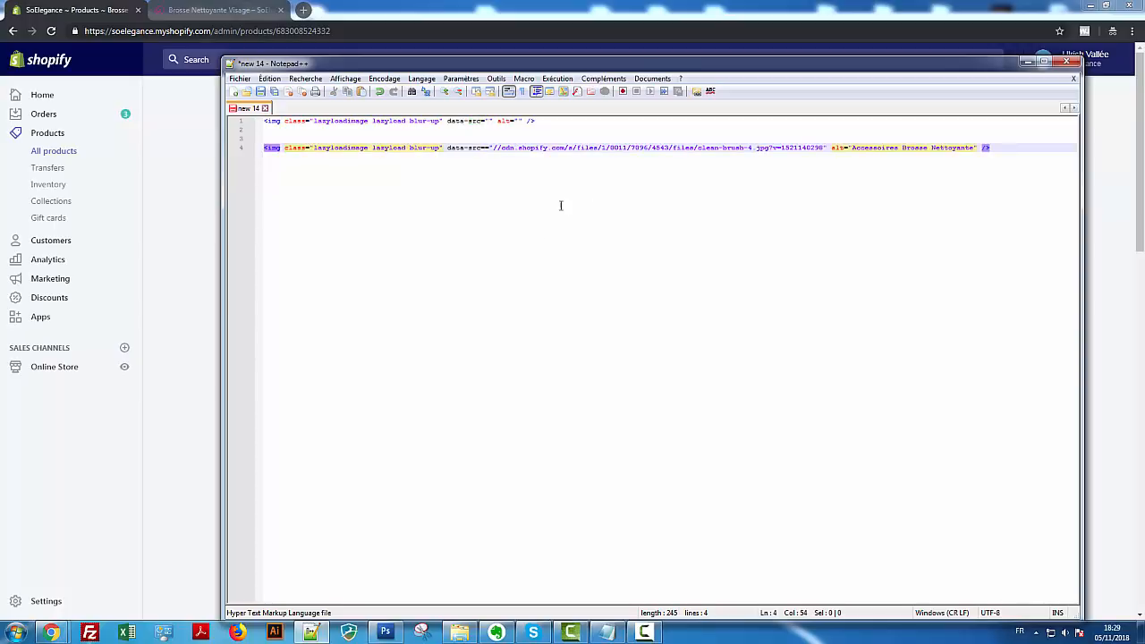
pyautogui.press('BackSpace')
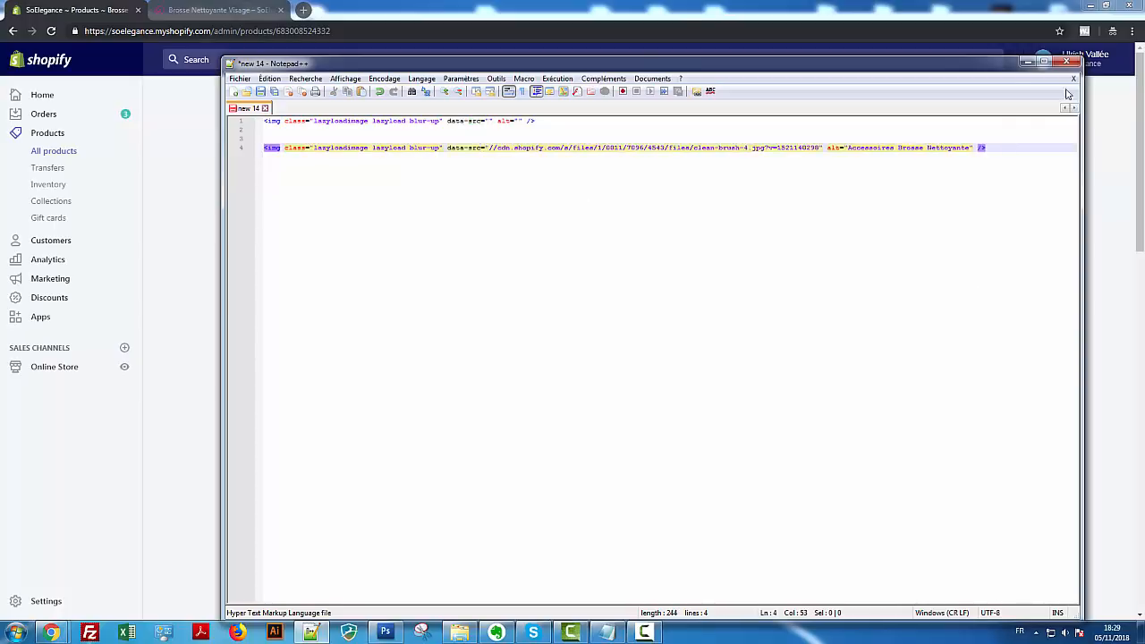
# Copy the modified lazyload tag and paste it over the original clean-brush-4.jpg img tag in the Shopify description's HTML
pyautogui.moveTo(1004, 150); pyautogui.dragTo(217, 151)
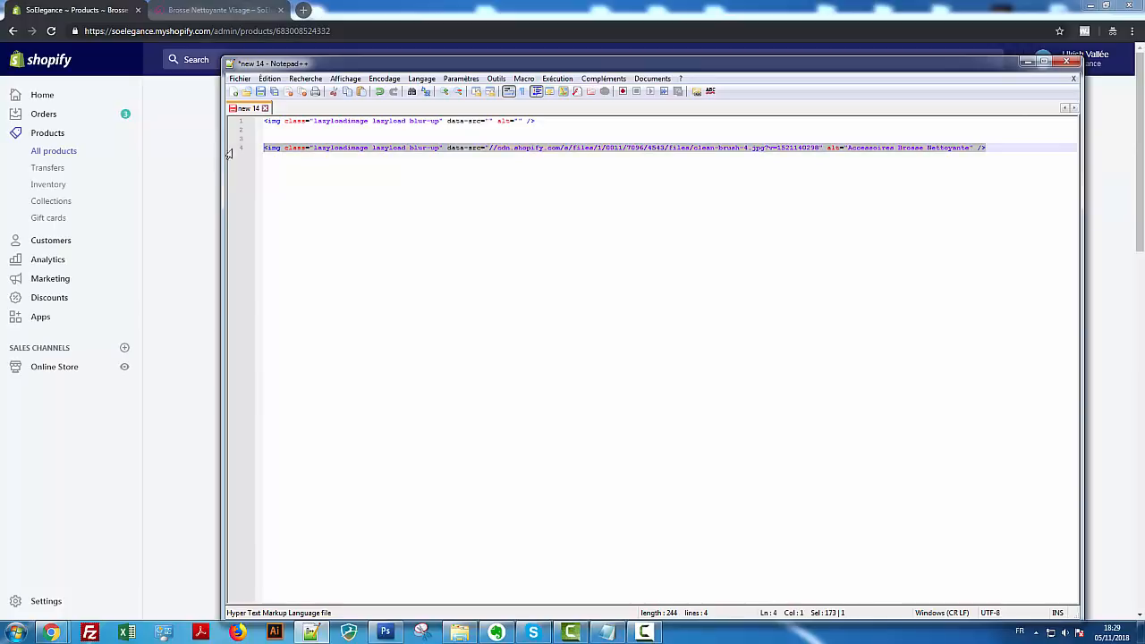
pyautogui.rightClick(302, 150)
pyautogui.click(331, 168)
pyautogui.click(197, 168)
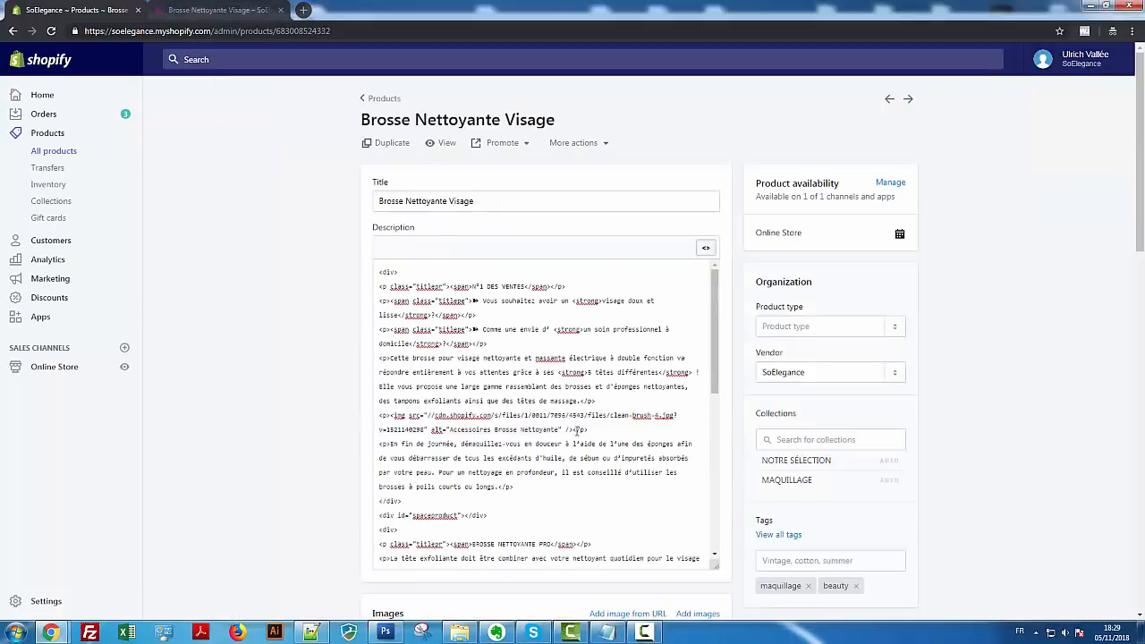
pyautogui.moveTo(573, 430); pyautogui.dragTo(391, 414)
pyautogui.hotkey('ctrl', 'v')
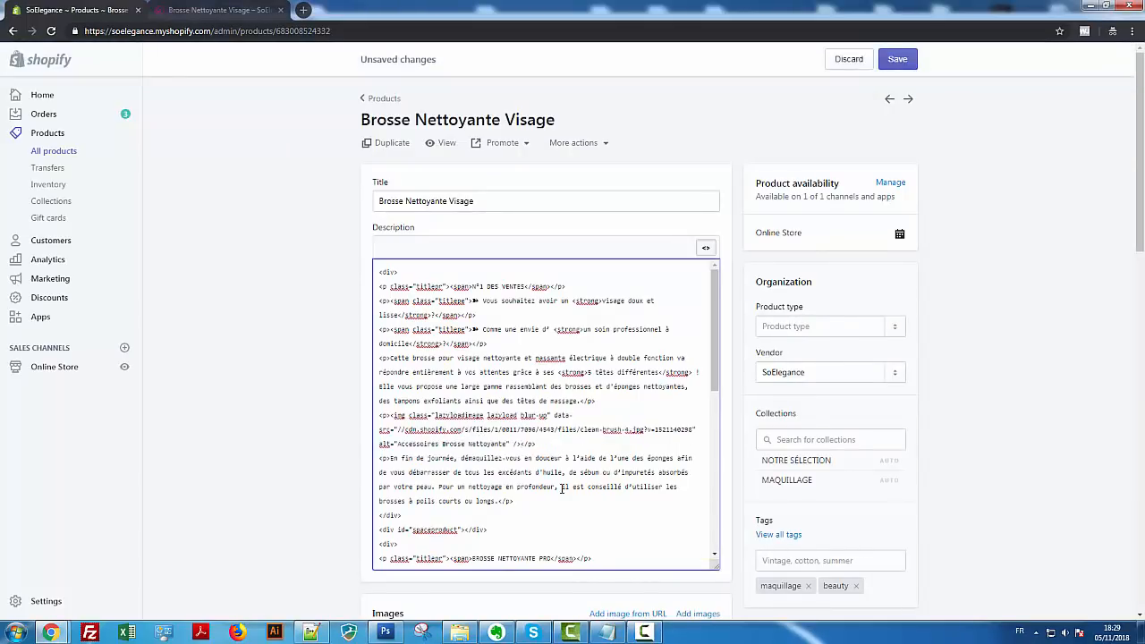
# Copy the clean-brush-5.jpg img tag from the description's HTML and paste it on line 6 of the Notepad++ file
pyautogui.scroll(-5, 528, 477)
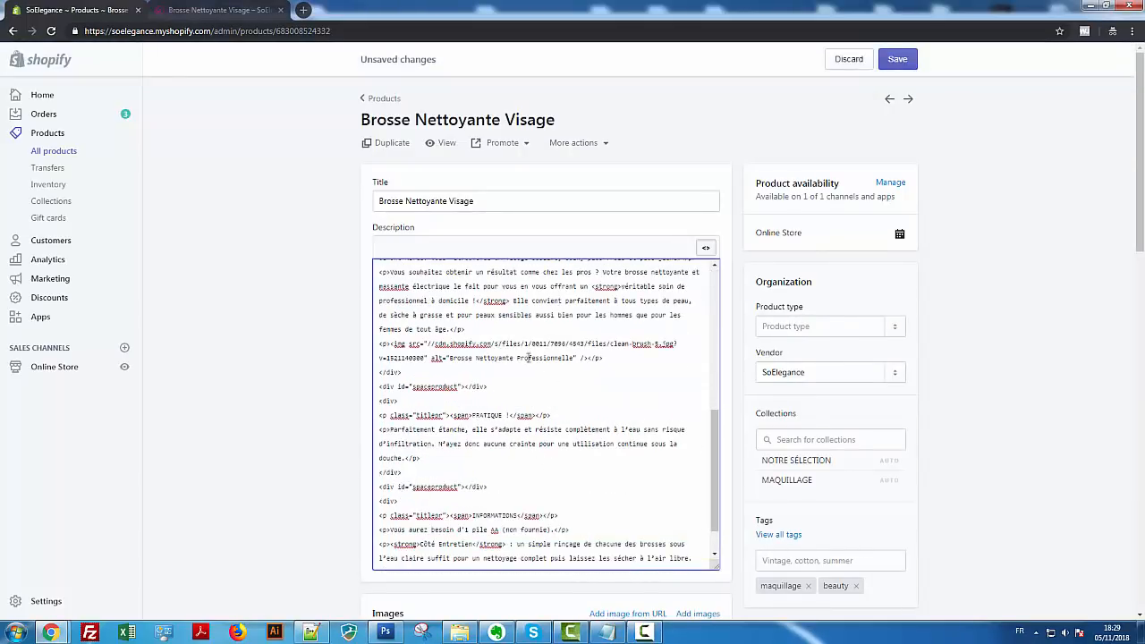
pyautogui.moveTo(589, 359); pyautogui.dragTo(391, 344)
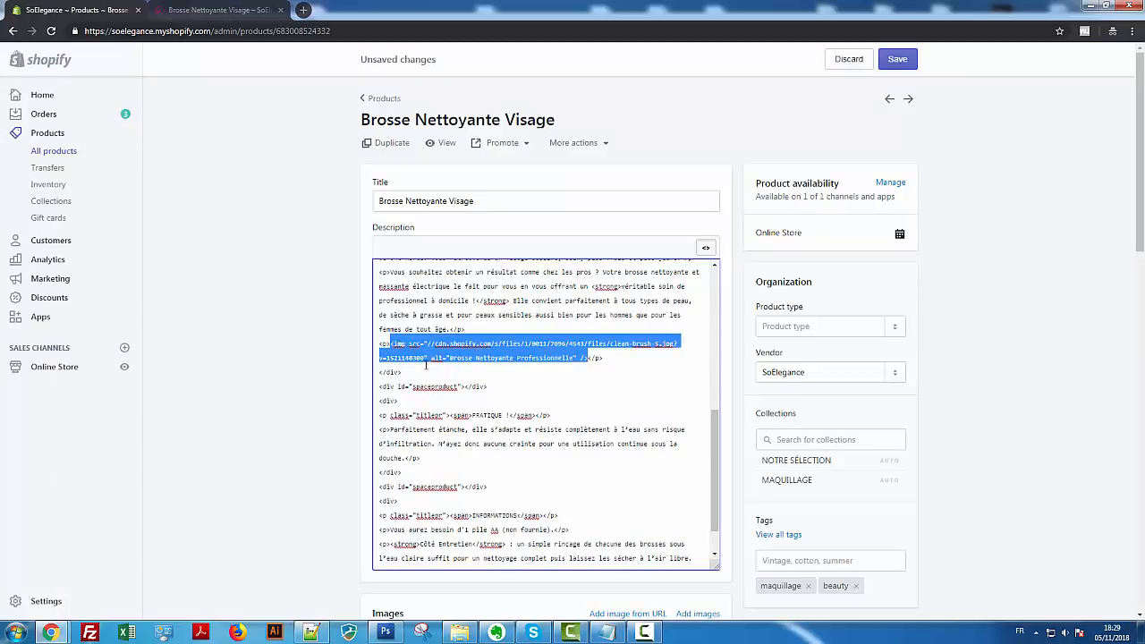
pyautogui.click(607, 634)
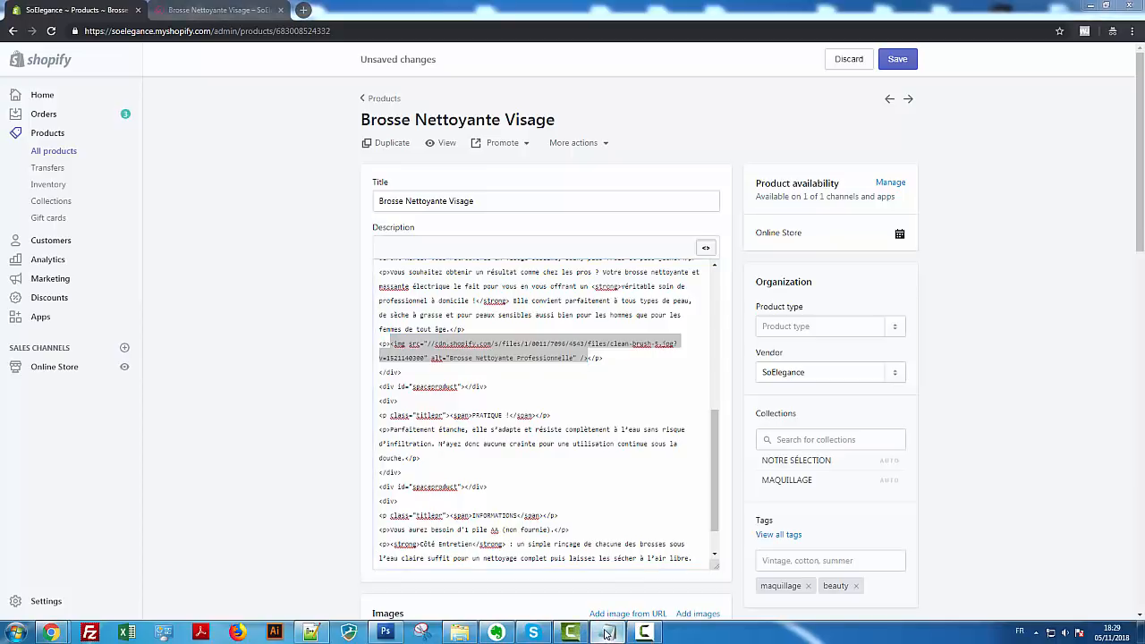
pyautogui.click(326, 635)
pyautogui.click(709, 291)
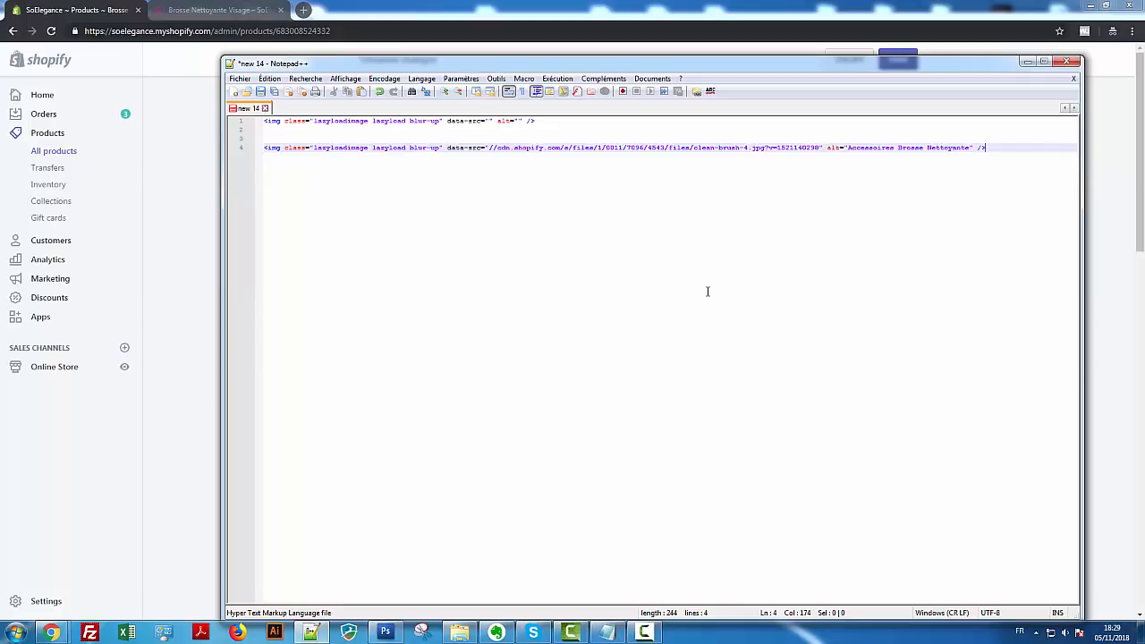
pyautogui.press('Return')
pyautogui.press('Return')
pyautogui.hotkey('ctrl', 'v')
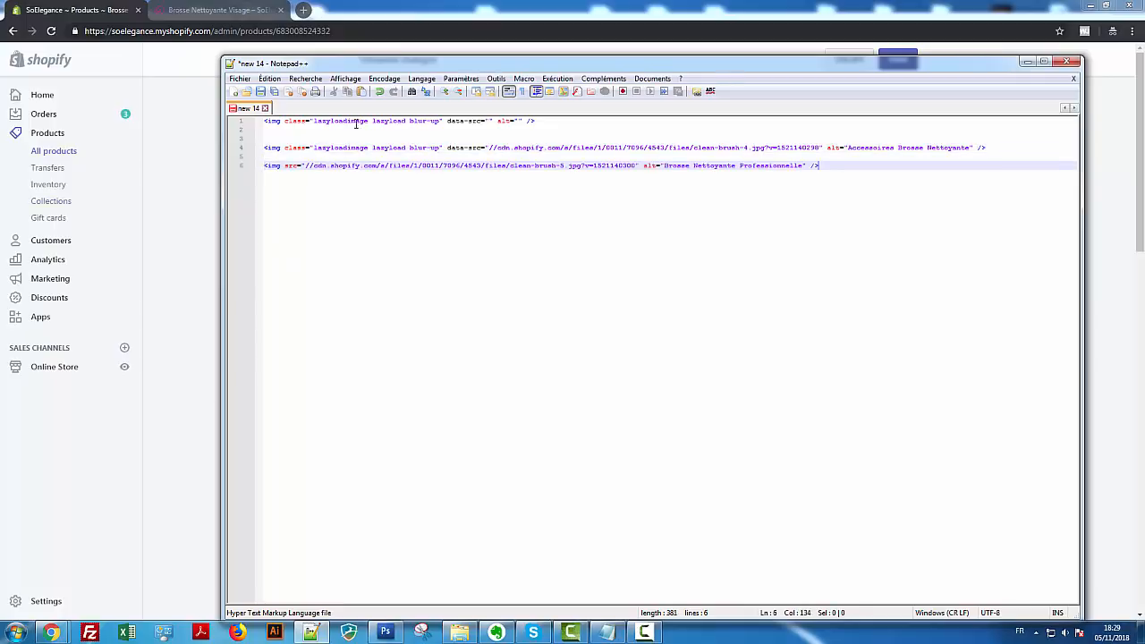
# Replace src= in the line 6 tag with class="lazyloadimage lazyload blur-up" data-src= copied from the line 1 template
pyautogui.click(487, 148)
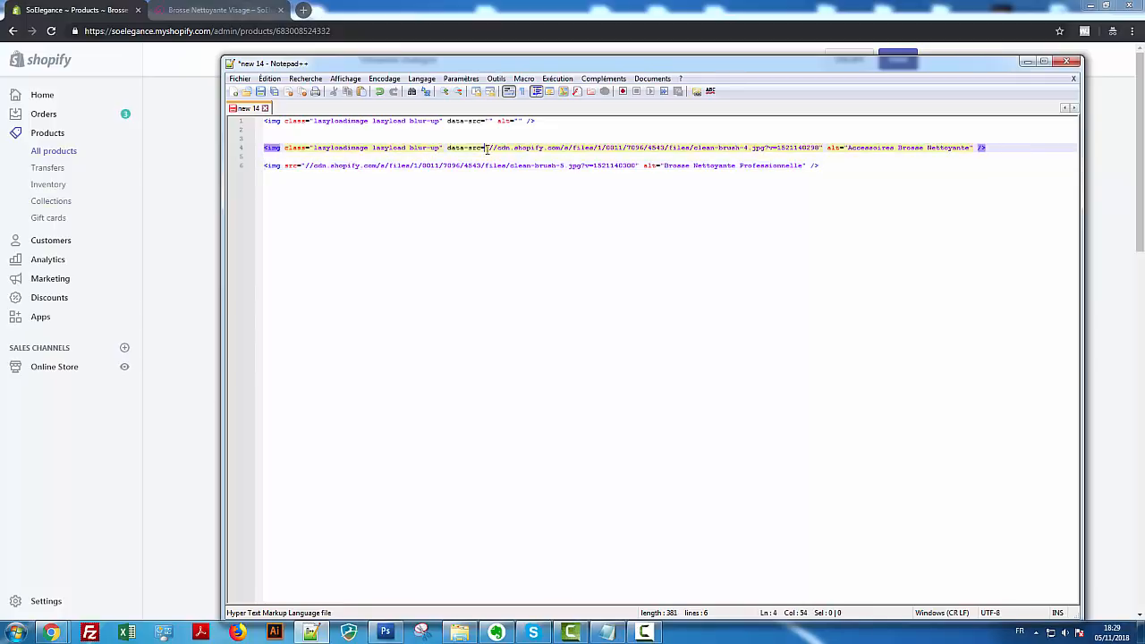
pyautogui.moveTo(486, 121); pyautogui.dragTo(281, 120)
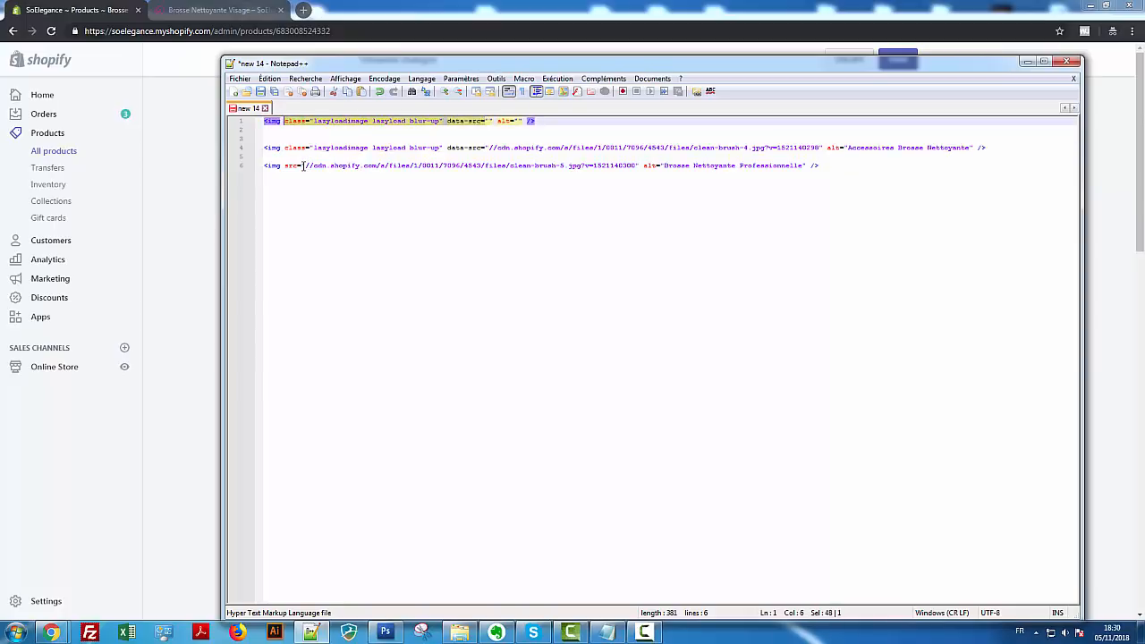
pyautogui.moveTo(304, 166); pyautogui.dragTo(285, 165)
pyautogui.hotkey('ctrl', 'v')
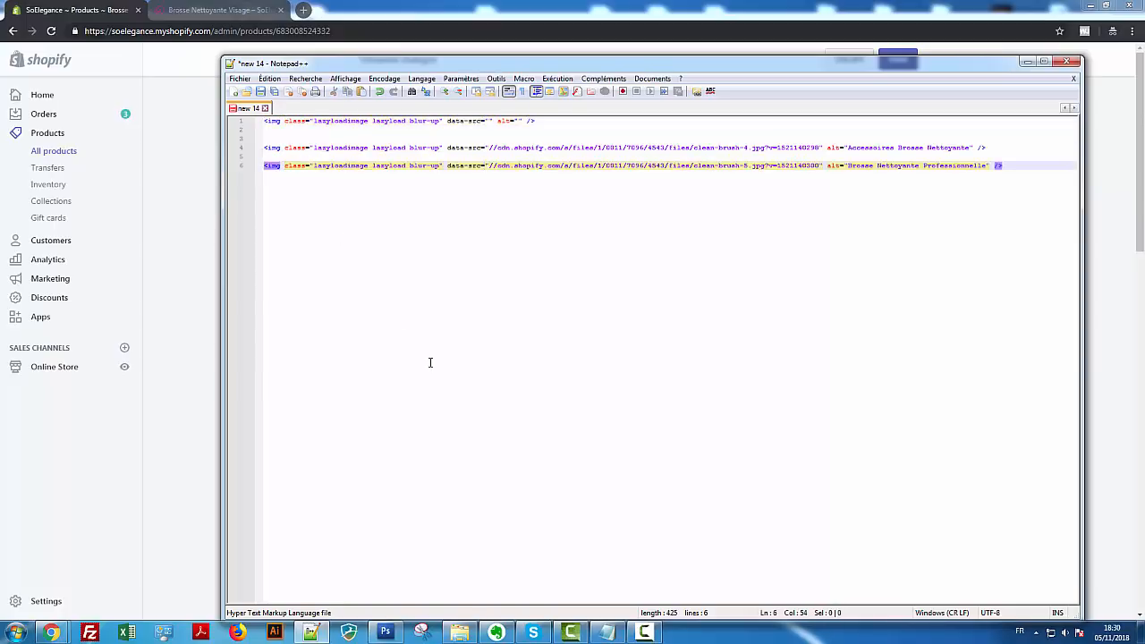
# Copy the modified line 6 tag over the original clean-brush-5.jpg img tag in the Shopify description's HTML and save the product
pyautogui.moveTo(1006, 166); pyautogui.dragTo(267, 167)
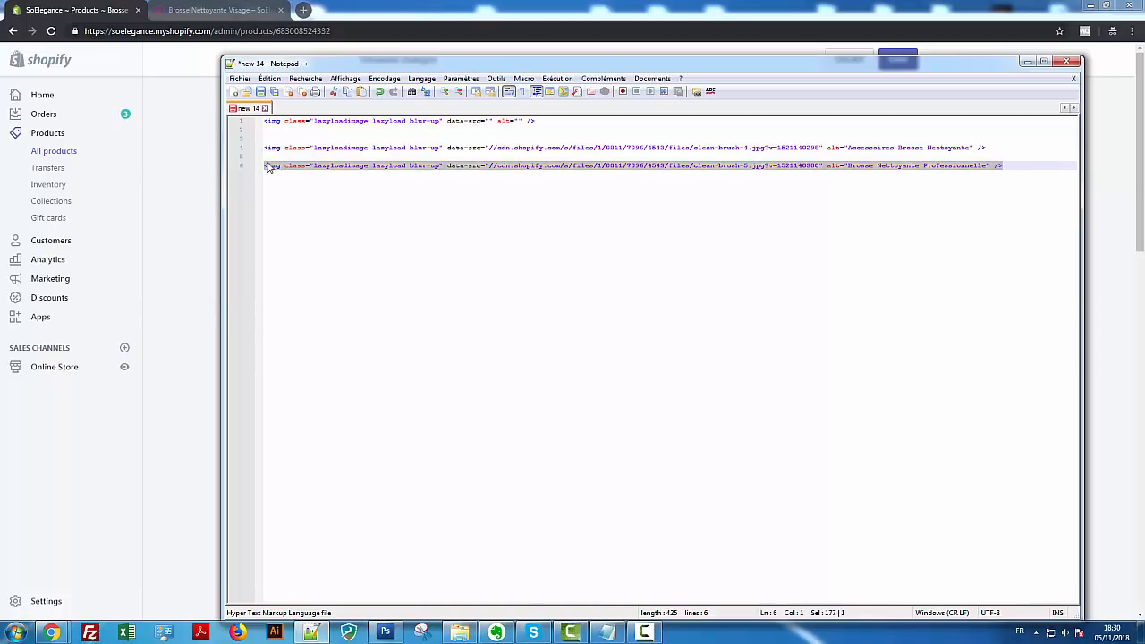
pyautogui.click(200, 167)
pyautogui.click(529, 408)
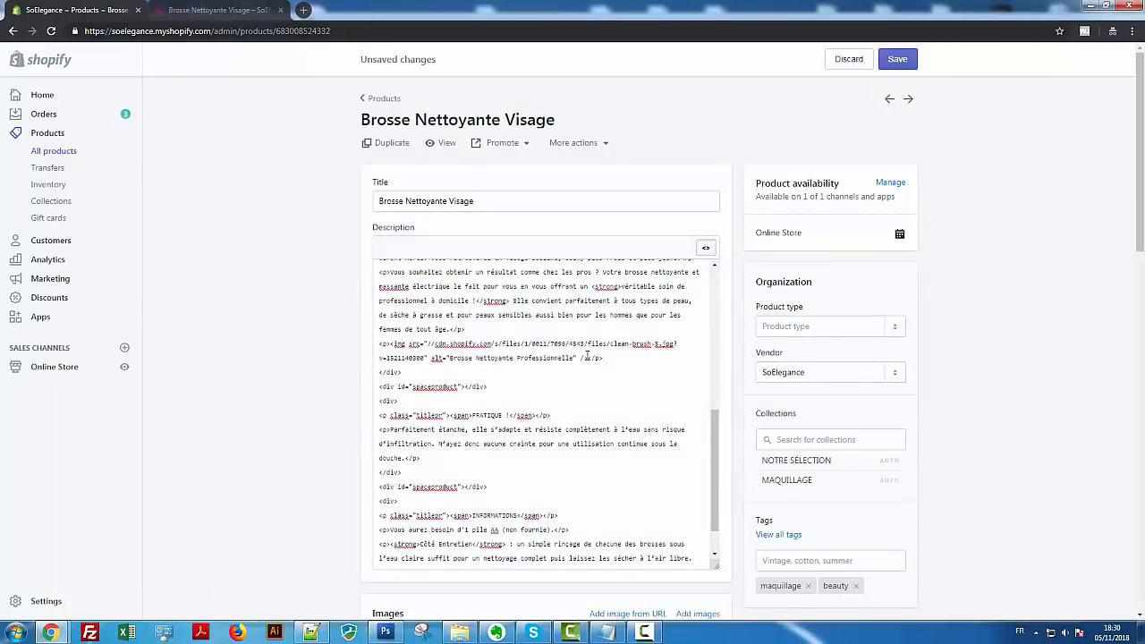
pyautogui.moveTo(587, 357); pyautogui.dragTo(391, 344)
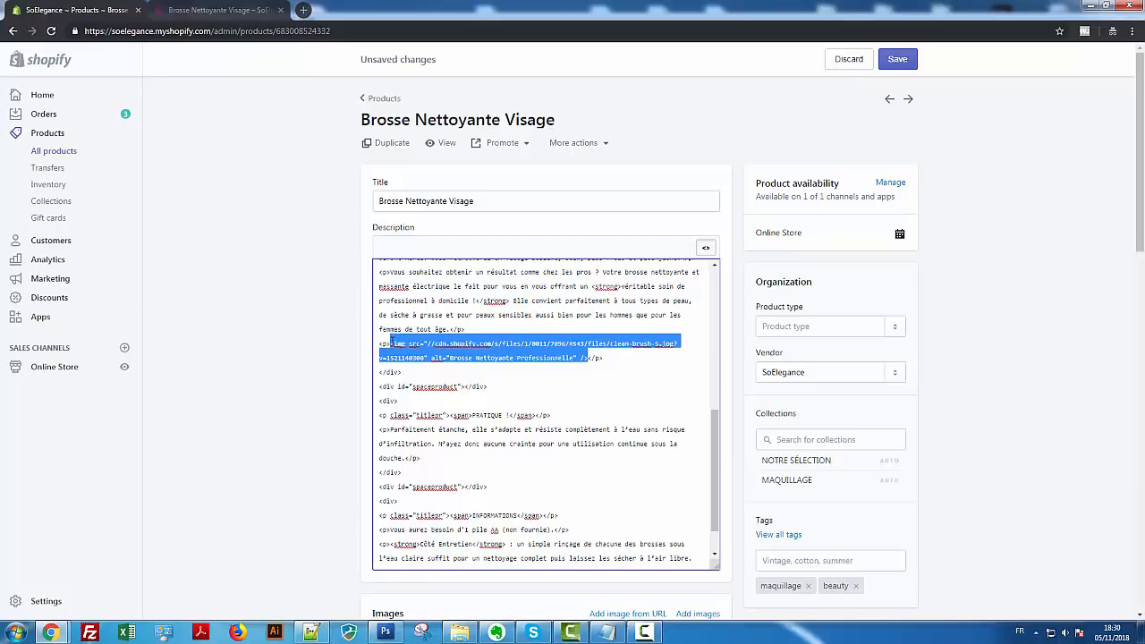
pyautogui.hotkey('ctrl', 'v')
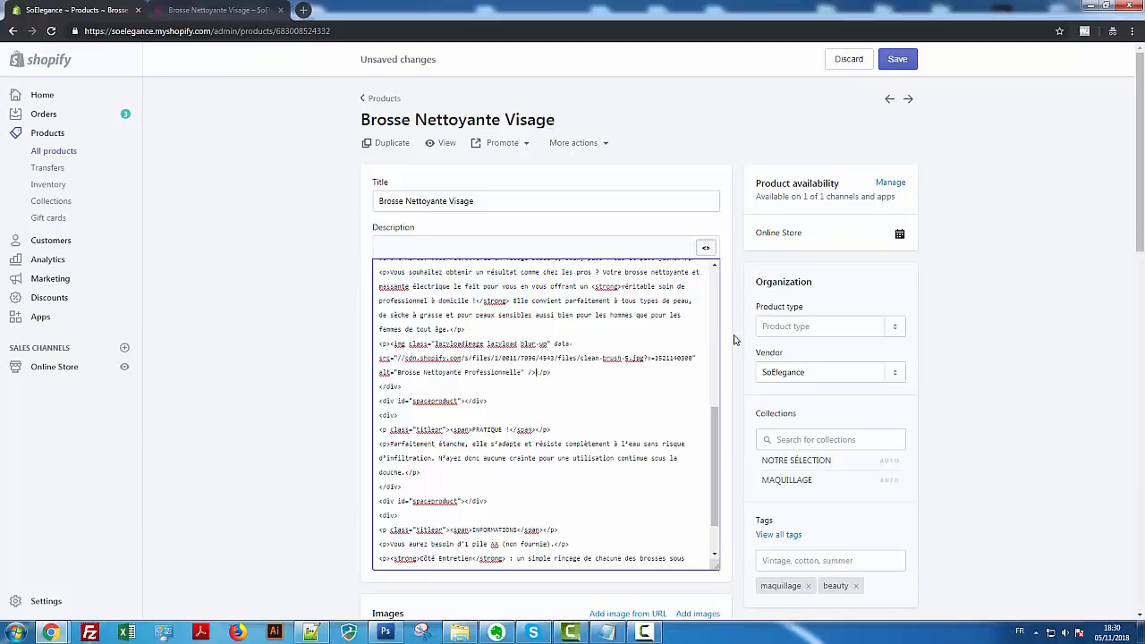
pyautogui.click(900, 61)
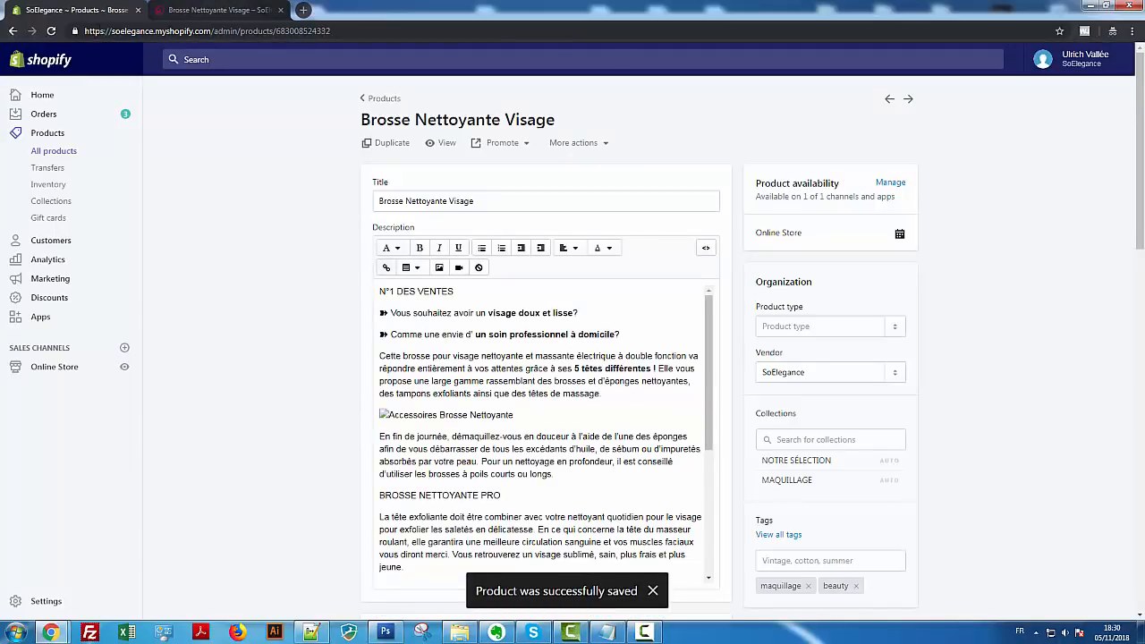
# Reload the Brosse Nettoyante Visage storefront page and examine how the description images load while moving through the page
pyautogui.click(218, 10)
pyautogui.click(53, 31)
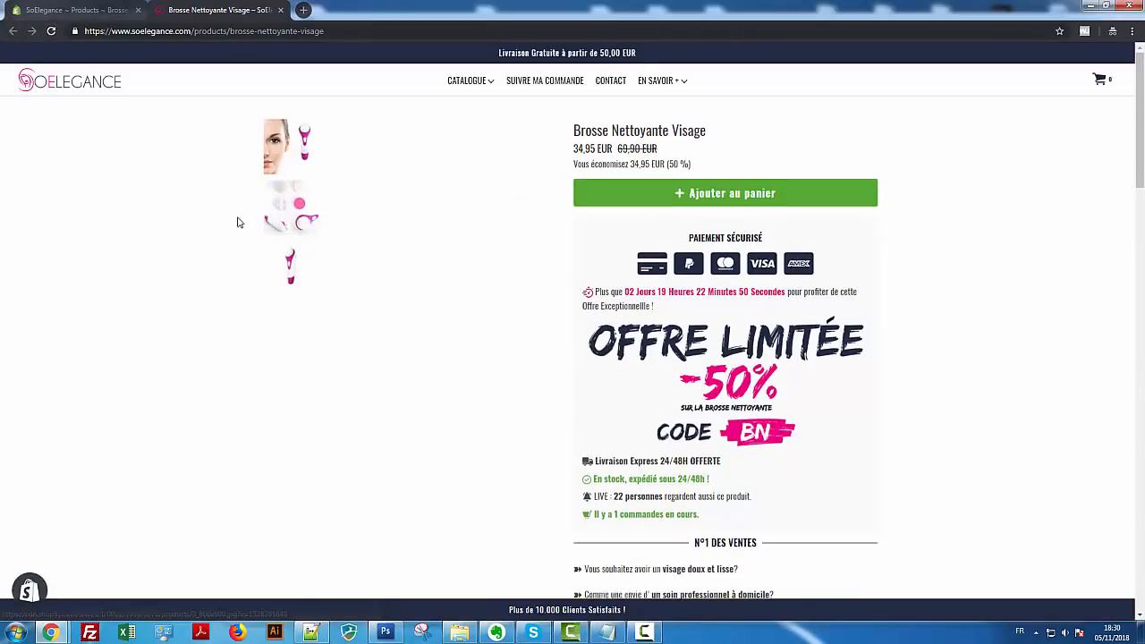
pyautogui.scroll(-8, 738, 380)
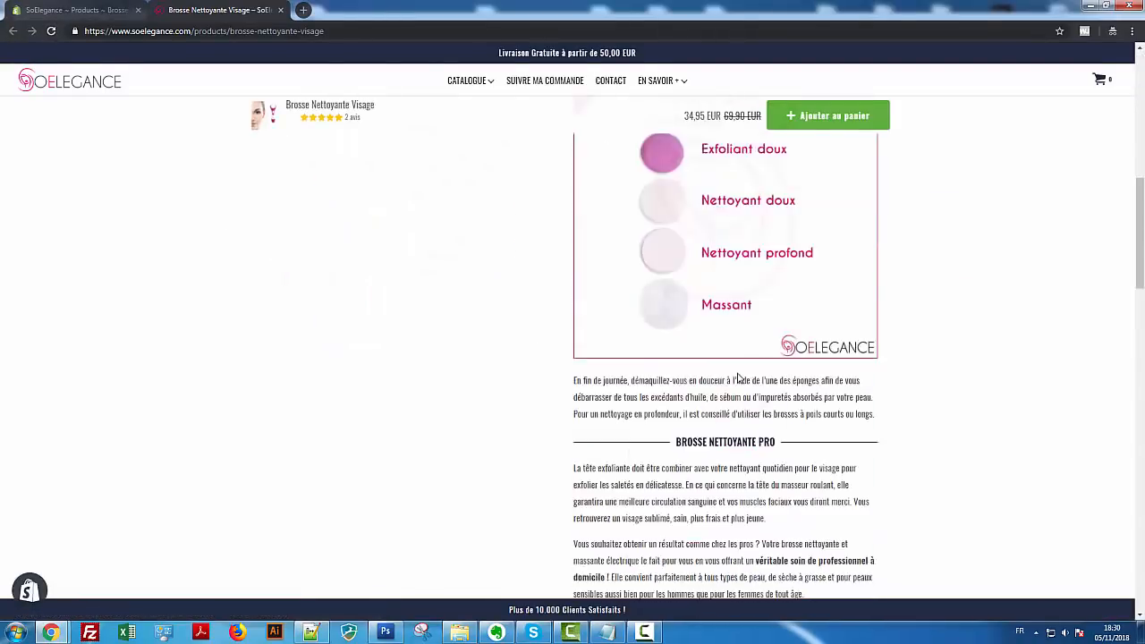
pyautogui.scroll(-4, 738, 379)
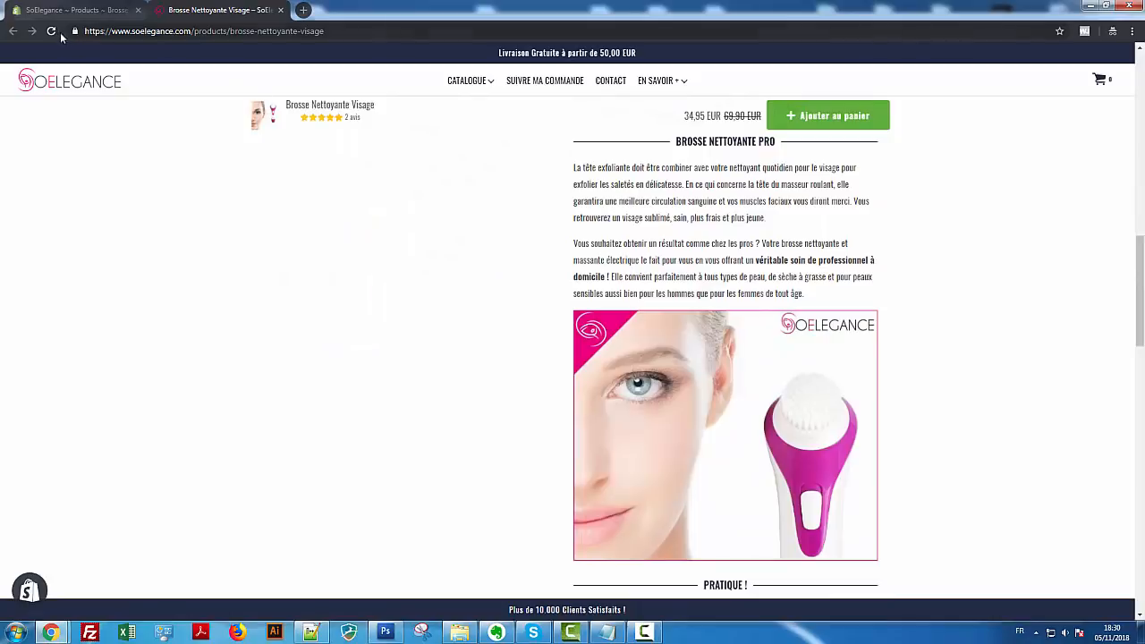
pyautogui.click(51, 31)
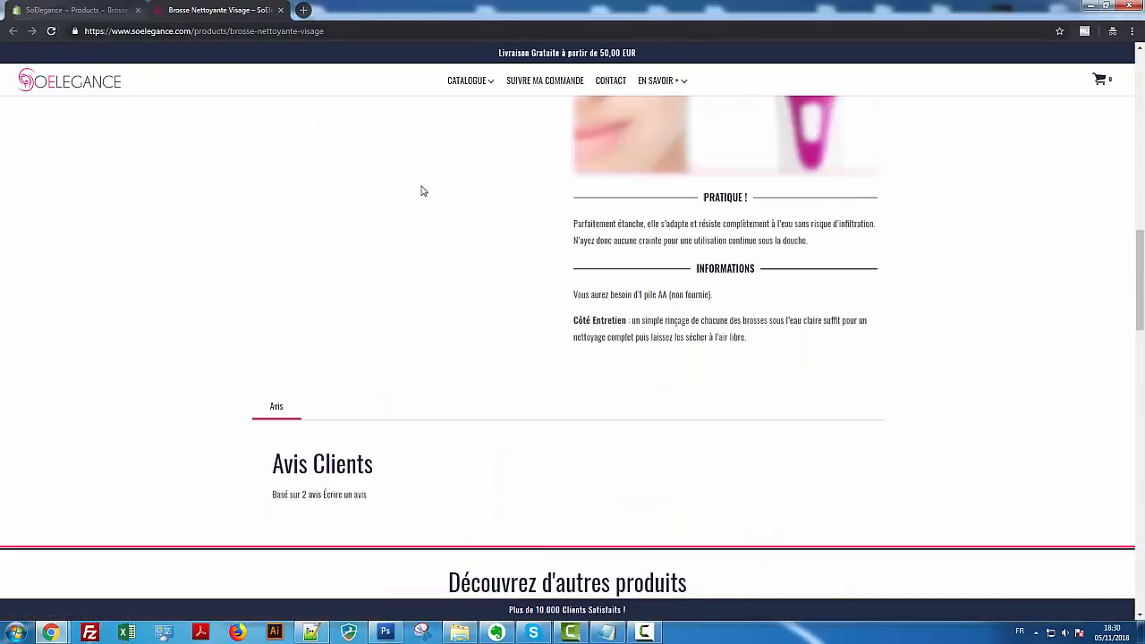
pyautogui.scroll(8, 517, 273)
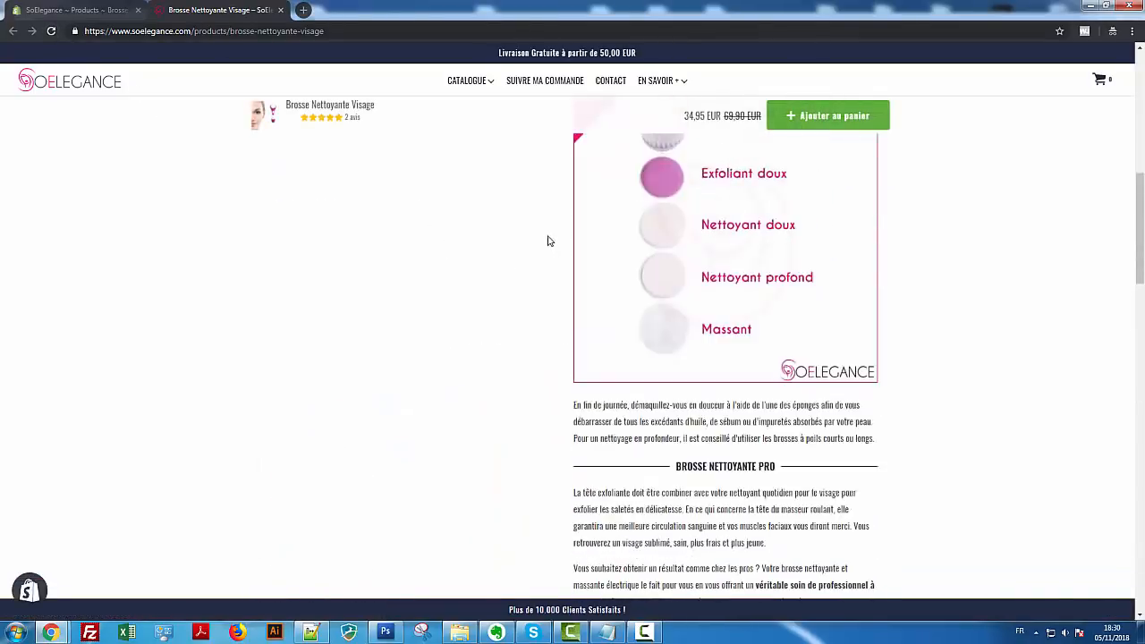
pyautogui.scroll(9, 549, 241)
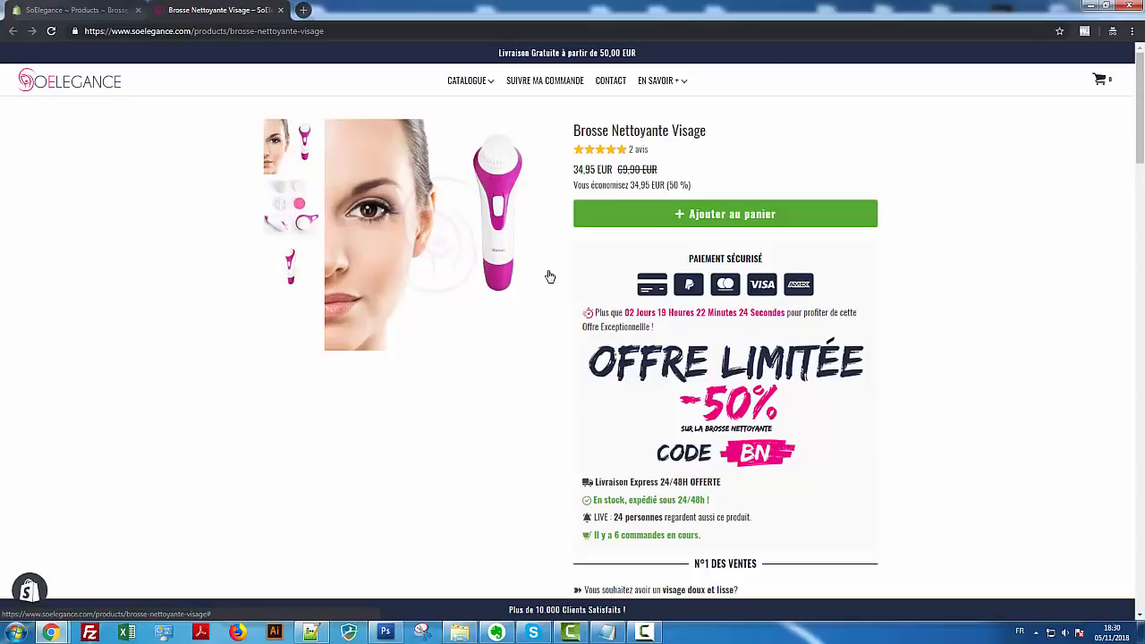
pyautogui.click(411, 219)
pyautogui.click(825, 493)
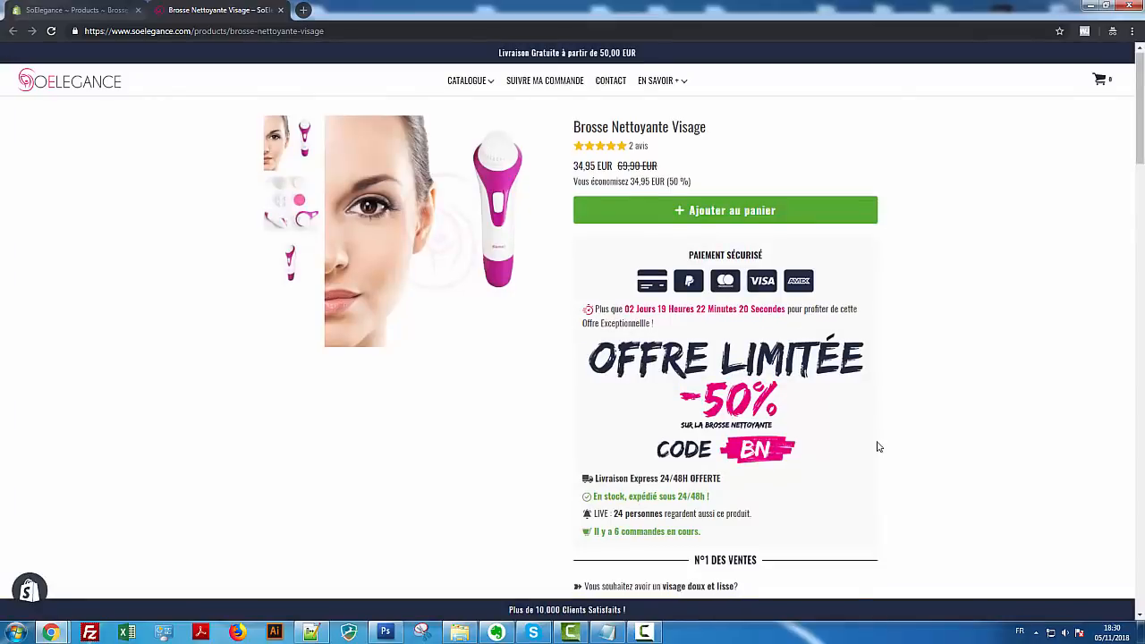
pyautogui.scroll(-4, 877, 448)
pyautogui.scroll(3, 543, 350)
pyautogui.scroll(2, 542, 350)
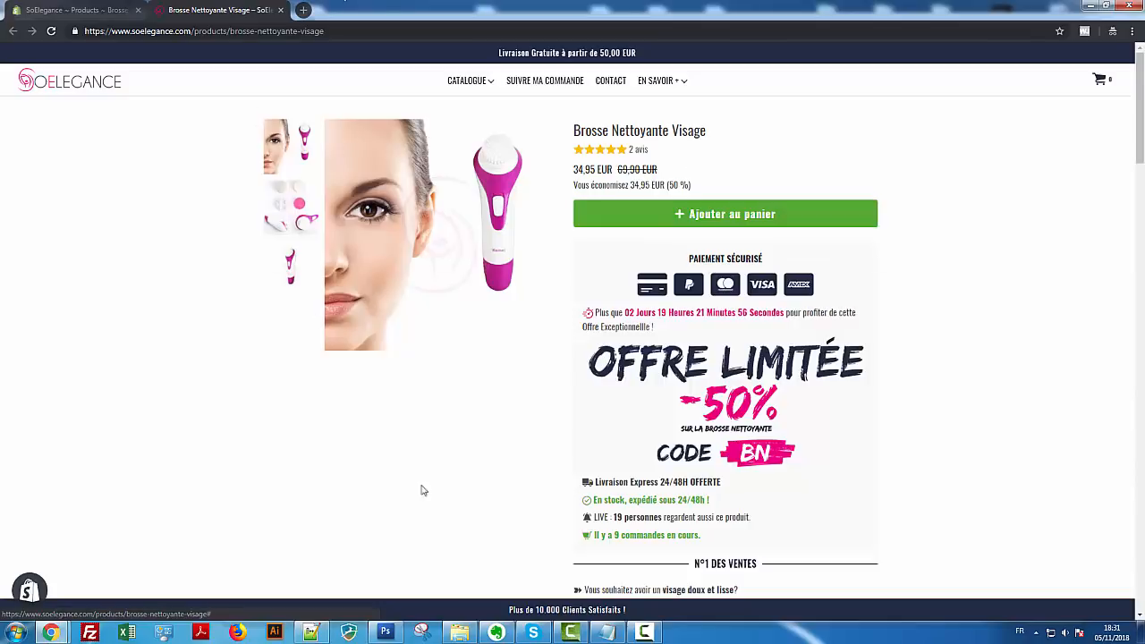
# Switch to Notepad++ and select the whole lazyload template img tag on line 1
pyautogui.click(311, 632)
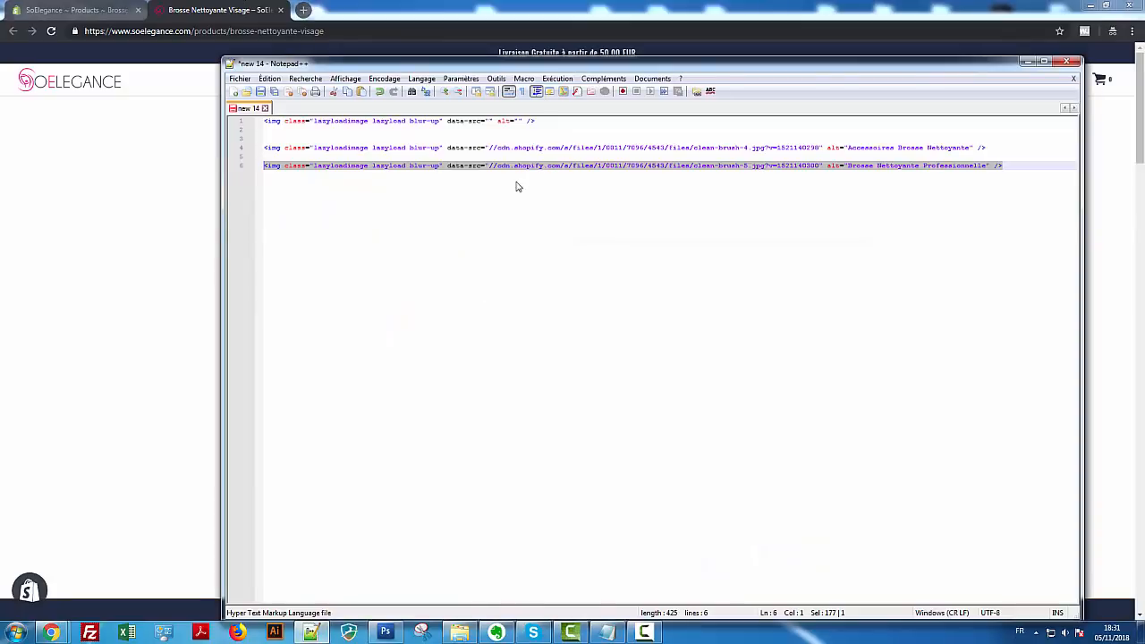
pyautogui.click(535, 122)
pyautogui.moveTo(476, 129); pyautogui.dragTo(266, 121)
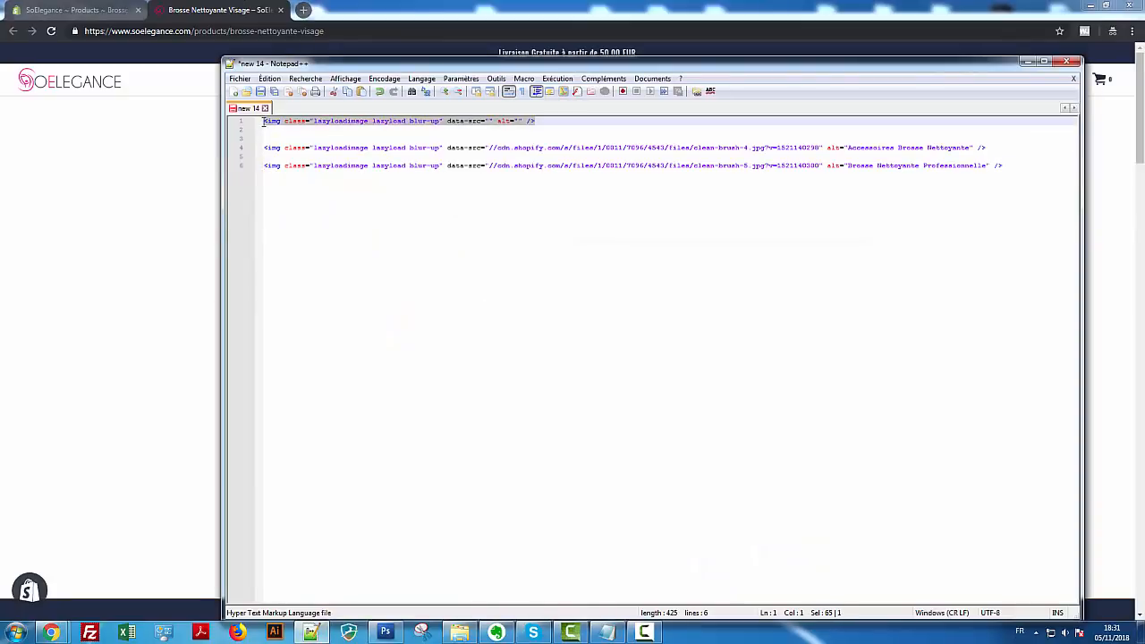